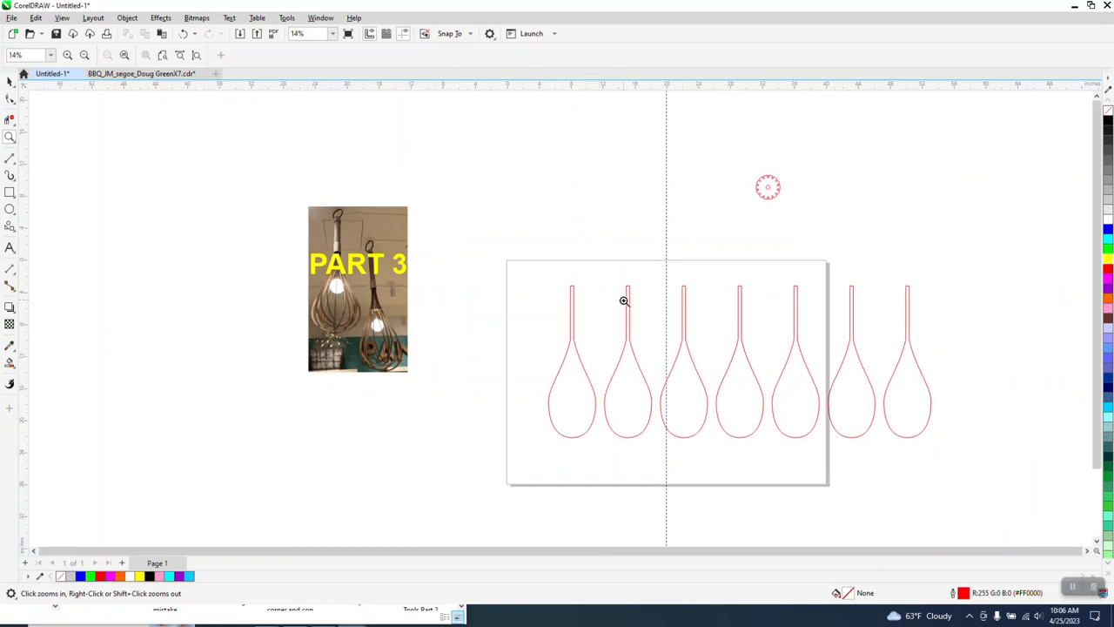
# Step: Draw a horizontal 2-point line about 7.26 in long, touching the lowest point of the second whisk outline
pyautogui.moveTo(530, 265); pyautogui.dragTo(1008, 494)
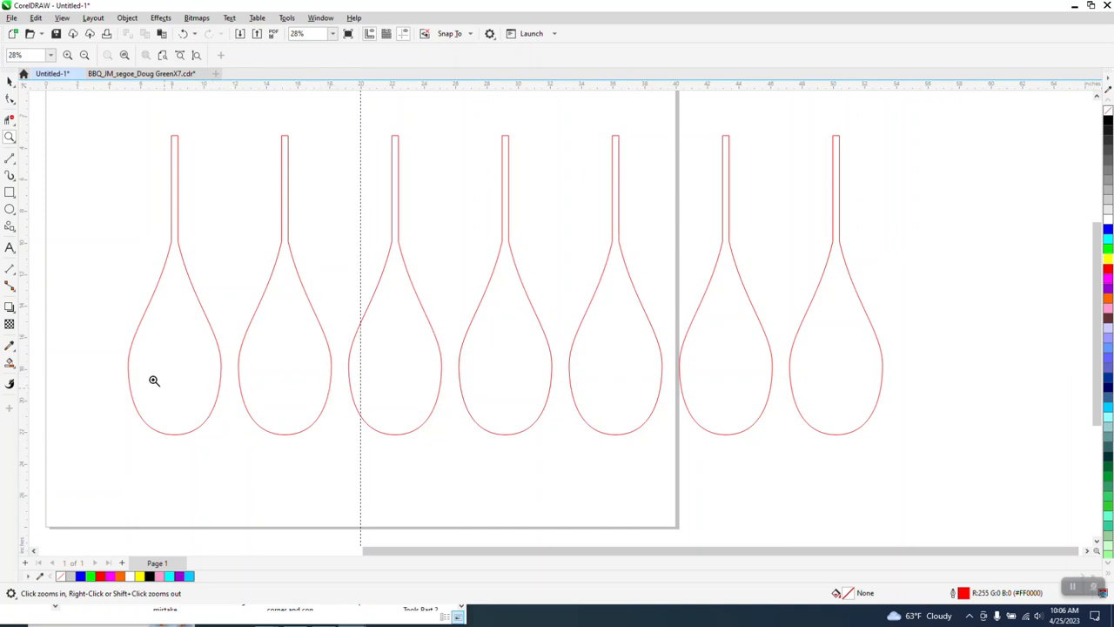
pyautogui.click(14, 164)
pyautogui.click(52, 174)
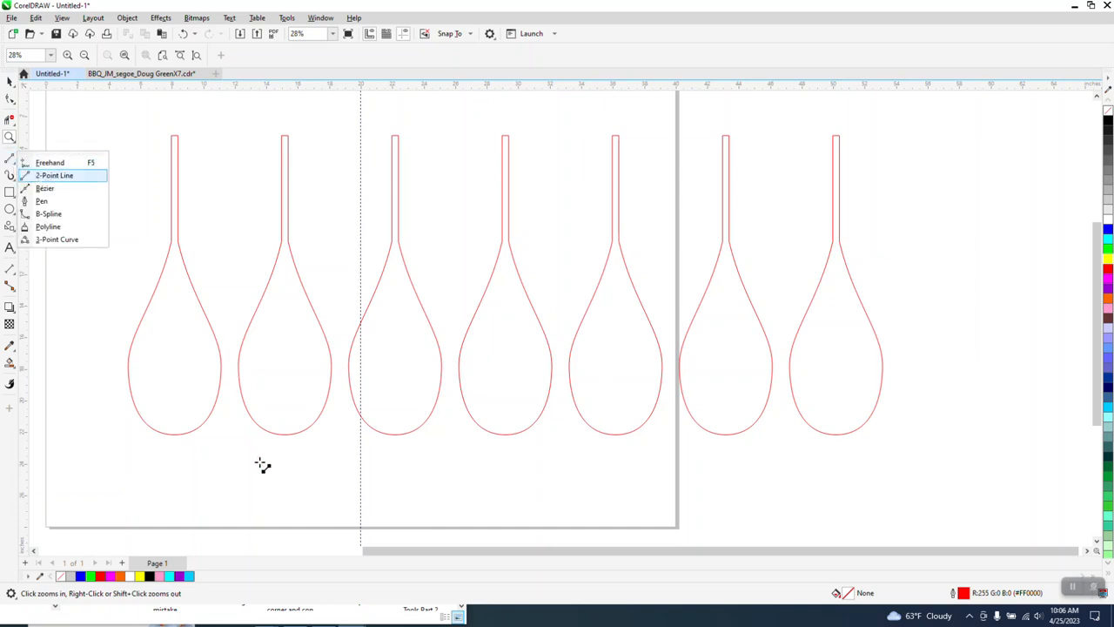
pyautogui.moveTo(236, 474)
pyautogui.mouseDown()
pyautogui.moveTo(355, 475)
pyautogui.moveTo(286, 450)
pyautogui.moveTo(285, 435)
pyautogui.mouseUp()
pyautogui.click(10, 81)
pyautogui.click(238, 452)
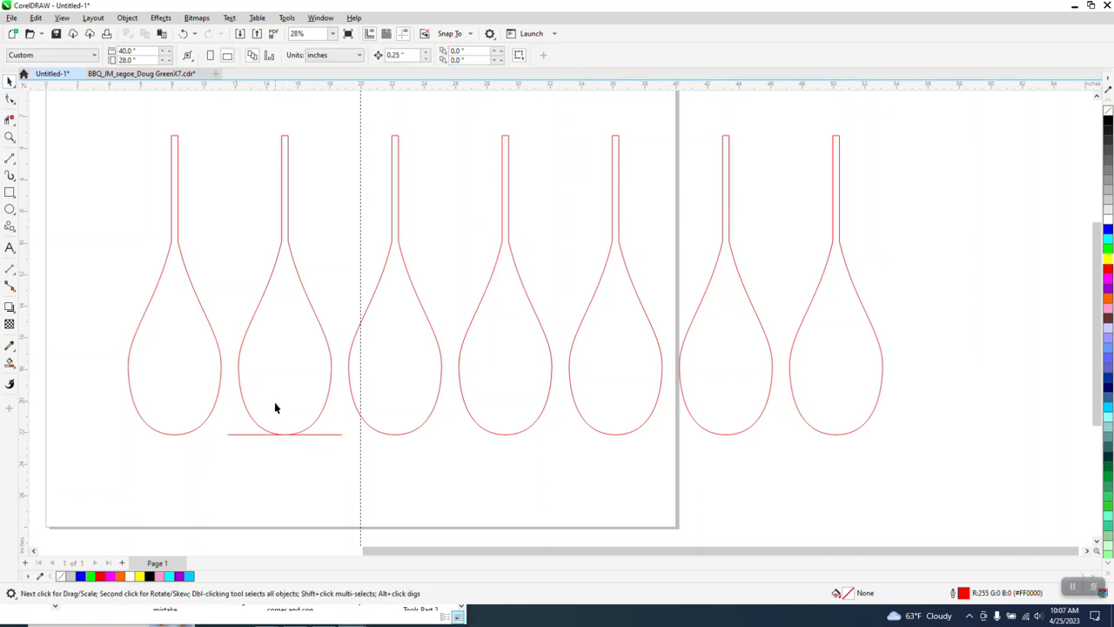
# Step: Set the nudge distance to 7 in and duplicate the line rightward at 7 in spacing until every remaining outline has one
pyautogui.doubleClick(410, 55)
pyautogui.write('1')
pyautogui.click(340, 435)
pyautogui.hotkey('ctrl', 'd')
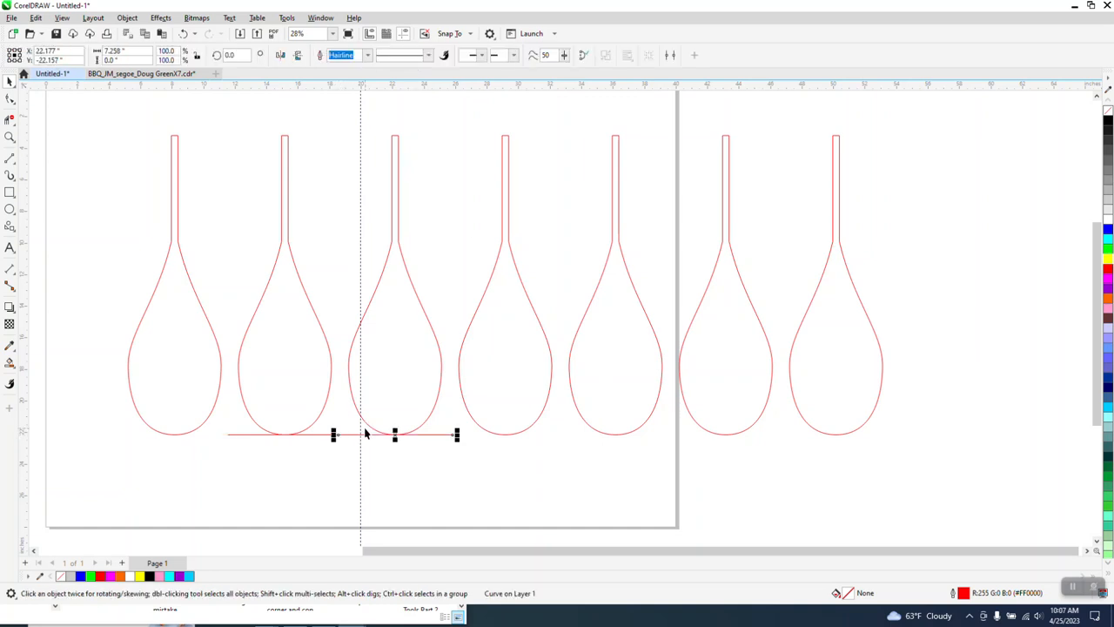
pyautogui.hotkey('ctrl', 'd')
pyautogui.hotkey('ctrl', 'd')
pyautogui.hotkey('ctrl', 'd')
pyautogui.hotkey('ctrl', 'd')
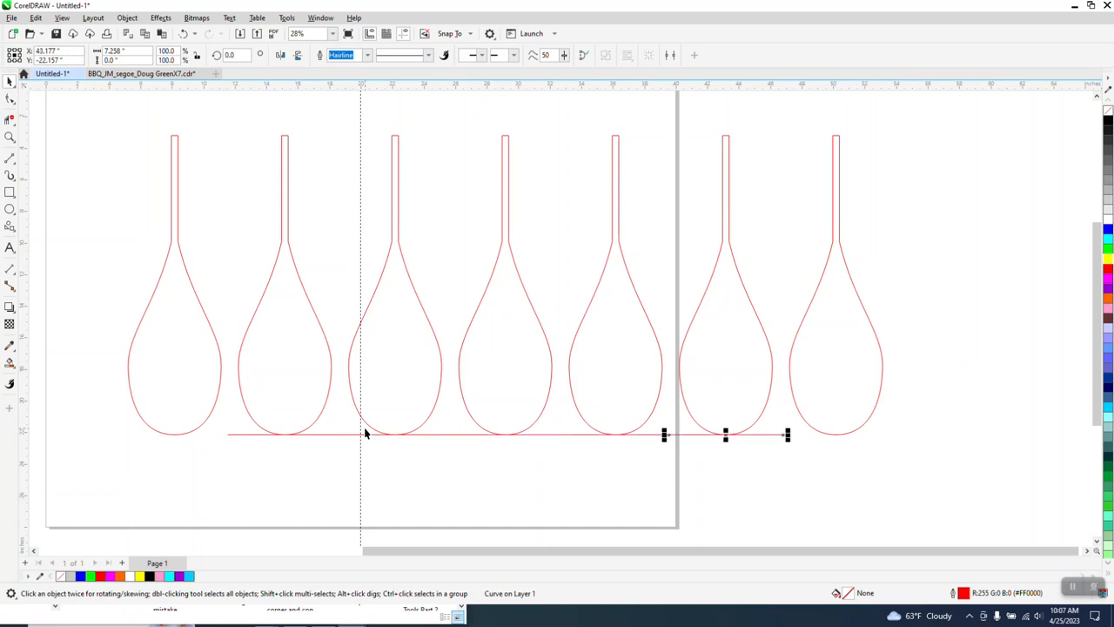
pyautogui.click(388, 480)
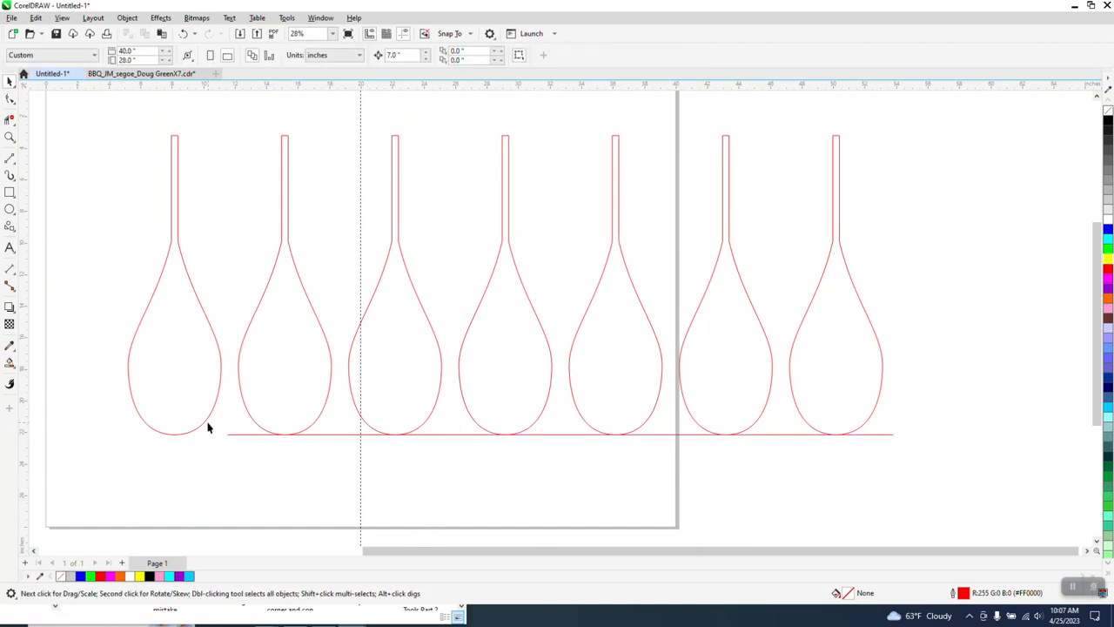
# Step: Set the nudge distance to 0.25 in and raise the line at the second outline by 0.25 in
pyautogui.click(9, 136)
pyautogui.moveTo(94, 340); pyautogui.dragTo(877, 478)
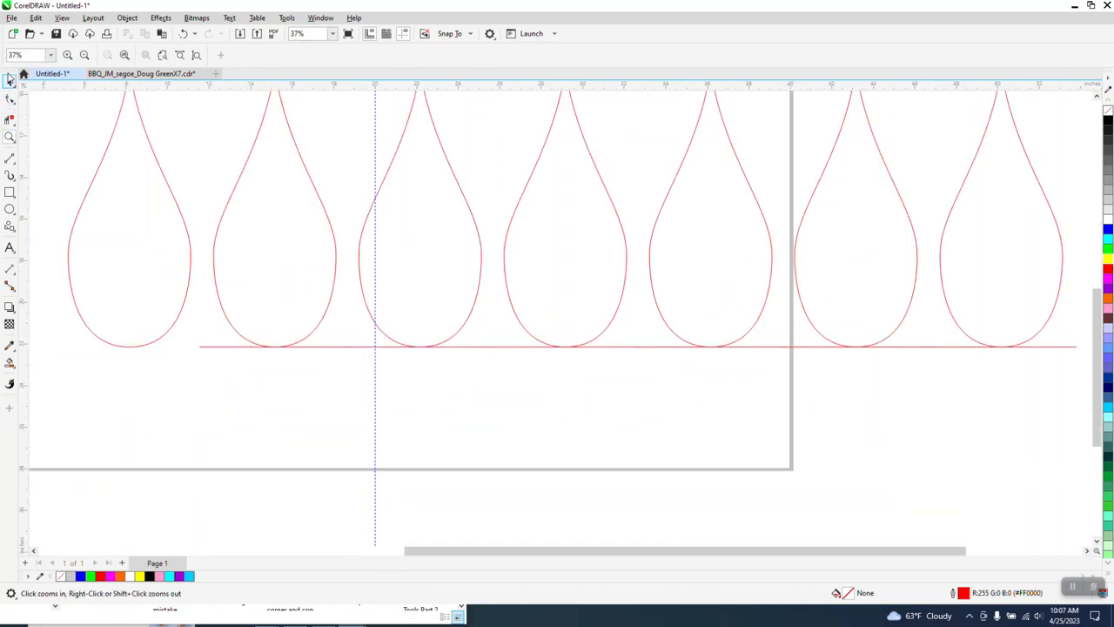
pyautogui.click(10, 81)
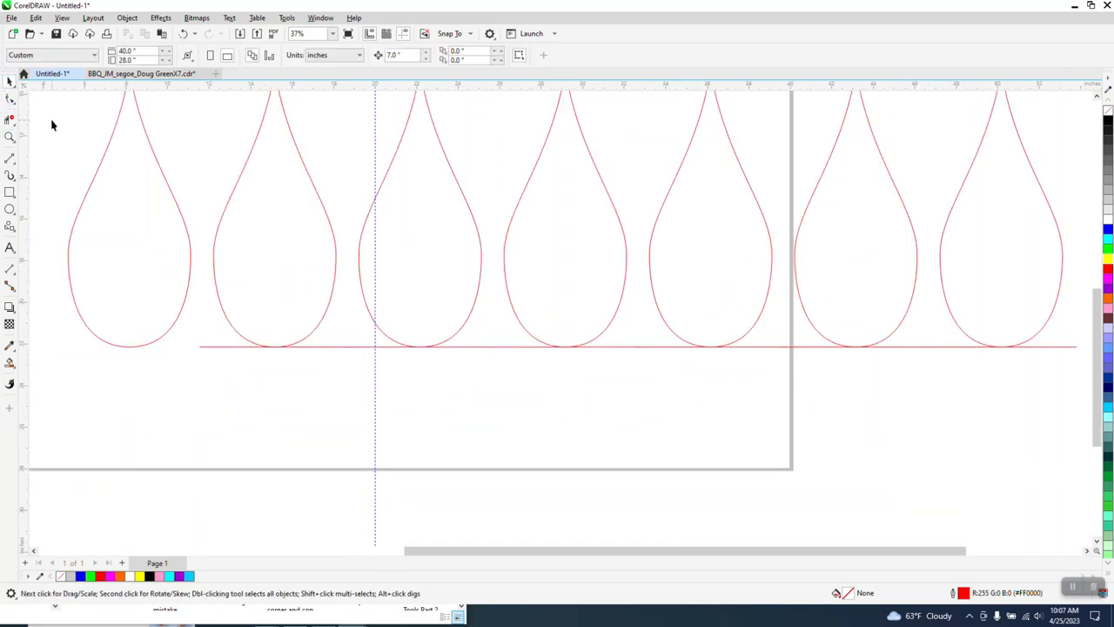
pyautogui.click(395, 54)
pyautogui.click(320, 348)
pyautogui.press('Up')
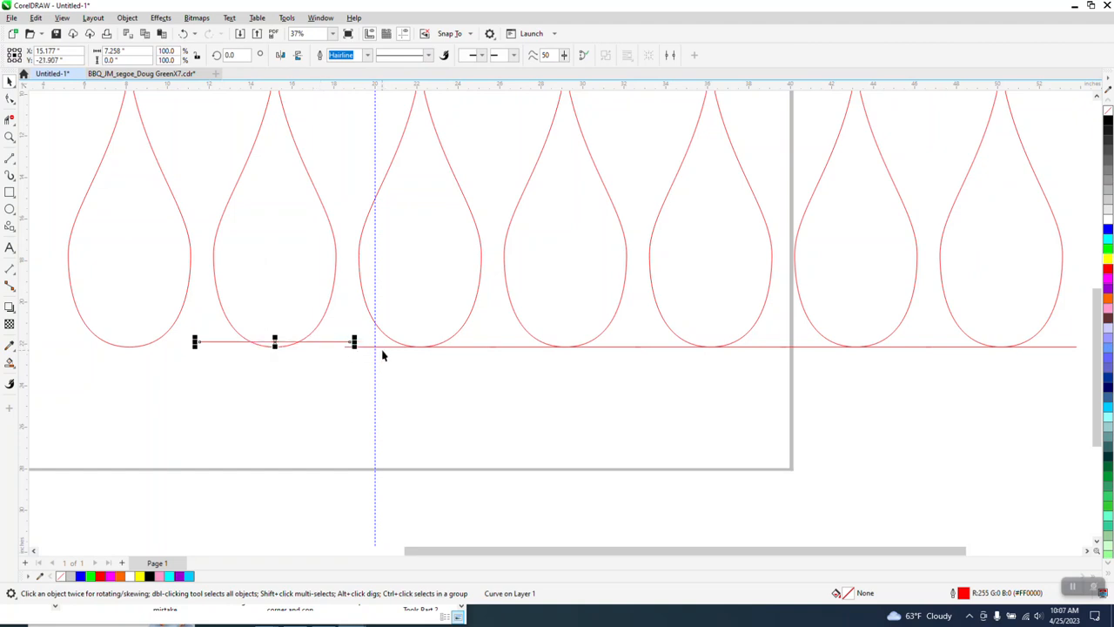
# Step: Raise the line at the third outline by 0.5 in and the one at the fourth by 0.75 in
pyautogui.press('Right')
pyautogui.press('Up')
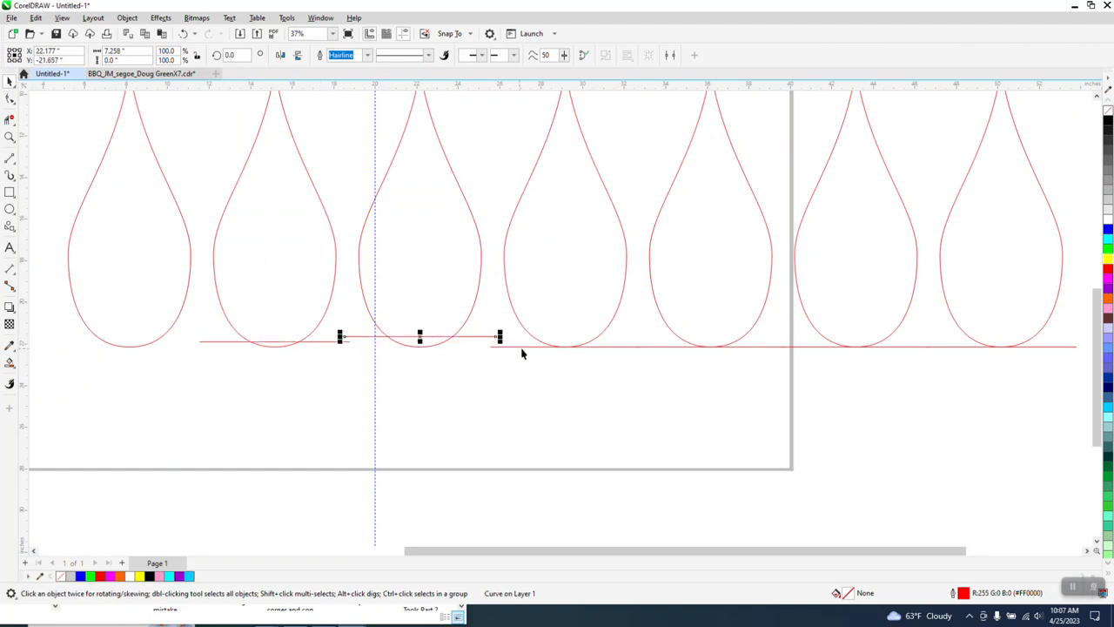
pyautogui.hotkey('ctrl', 'd')
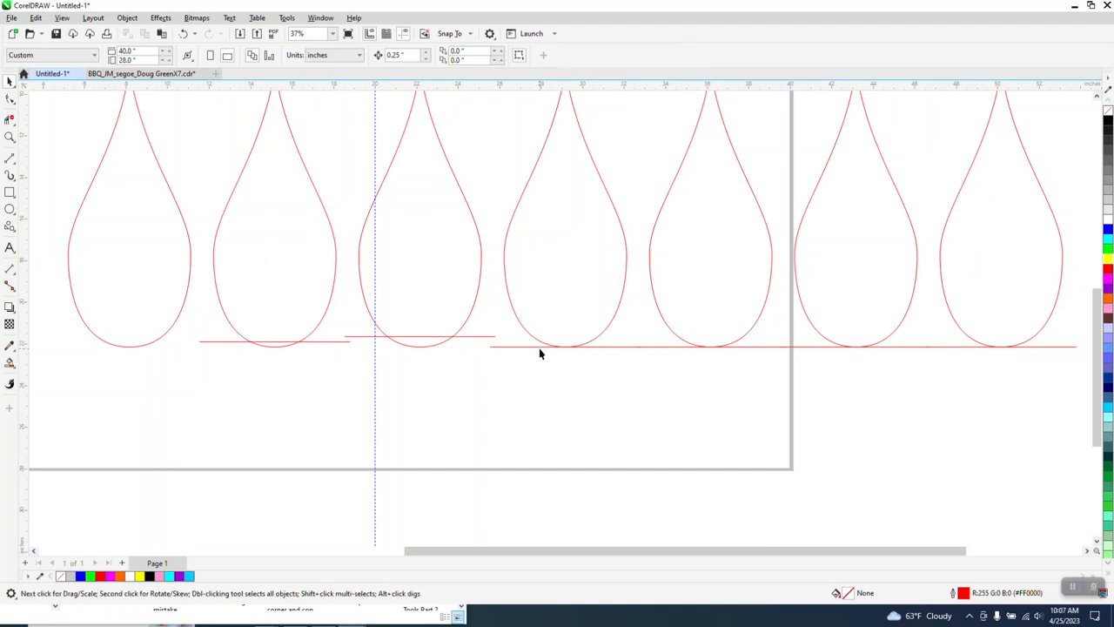
pyautogui.press('Down')
pyautogui.press('Up')
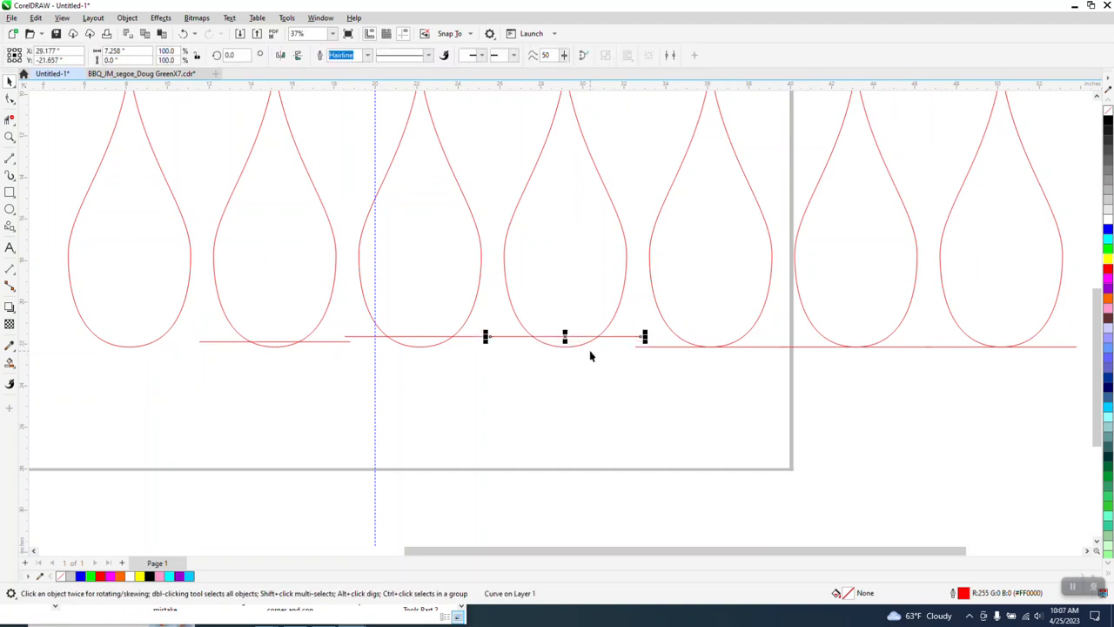
pyautogui.press('Up')
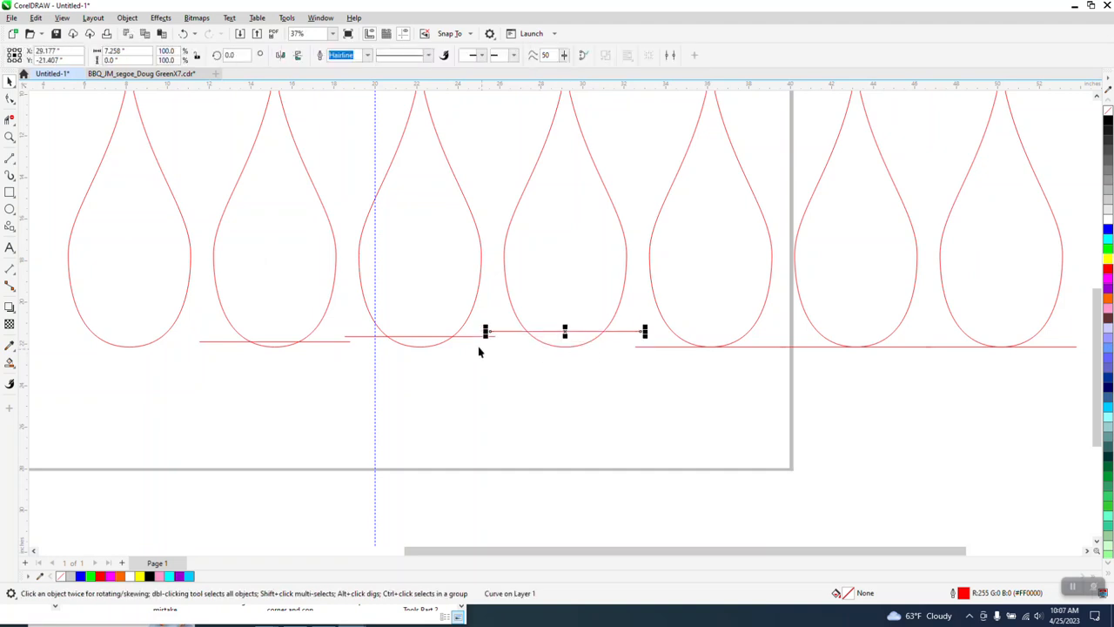
# Step: Raise the horizontal line at the fifth whisk outline by 1 in
pyautogui.click(686, 353)
pyautogui.click(686, 352)
pyautogui.press('Up')
pyautogui.press('Up')
pyautogui.rightClick(686, 352)
pyautogui.press('Escape')
pyautogui.click(686, 353)
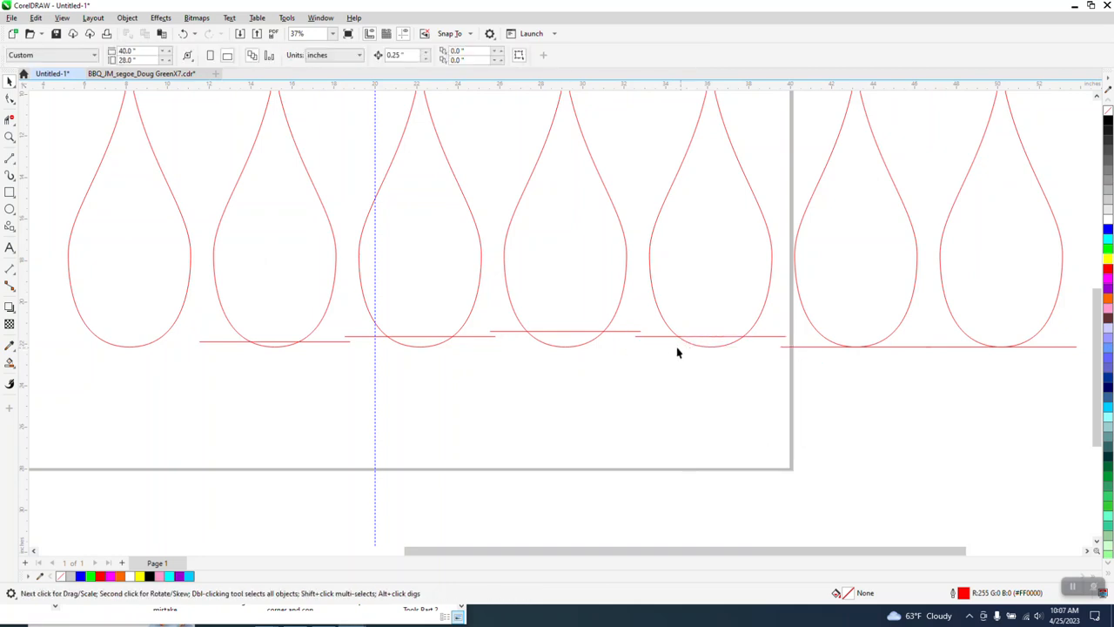
pyautogui.click(668, 339)
pyautogui.press('Up')
pyautogui.press('Up')
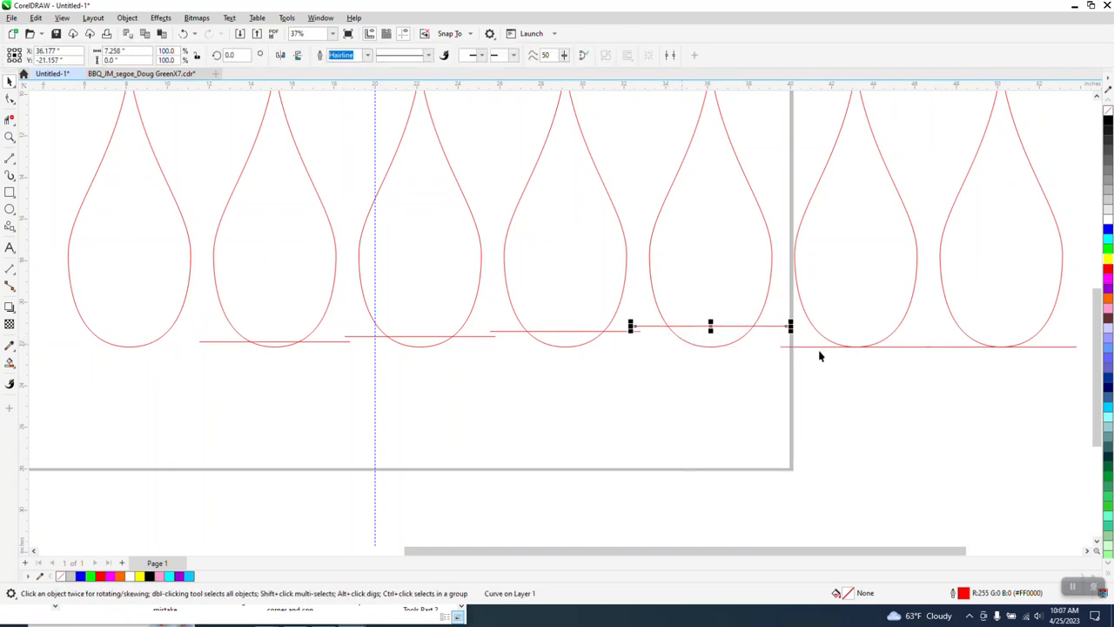
# Step: Raise the horizontal line at the sixth whisk outline by 1.25 in
pyautogui.click(819, 347)
pyautogui.press('Up')
pyautogui.press('Up')
pyautogui.press('Up')
pyautogui.press('Up')
pyautogui.press('Up')
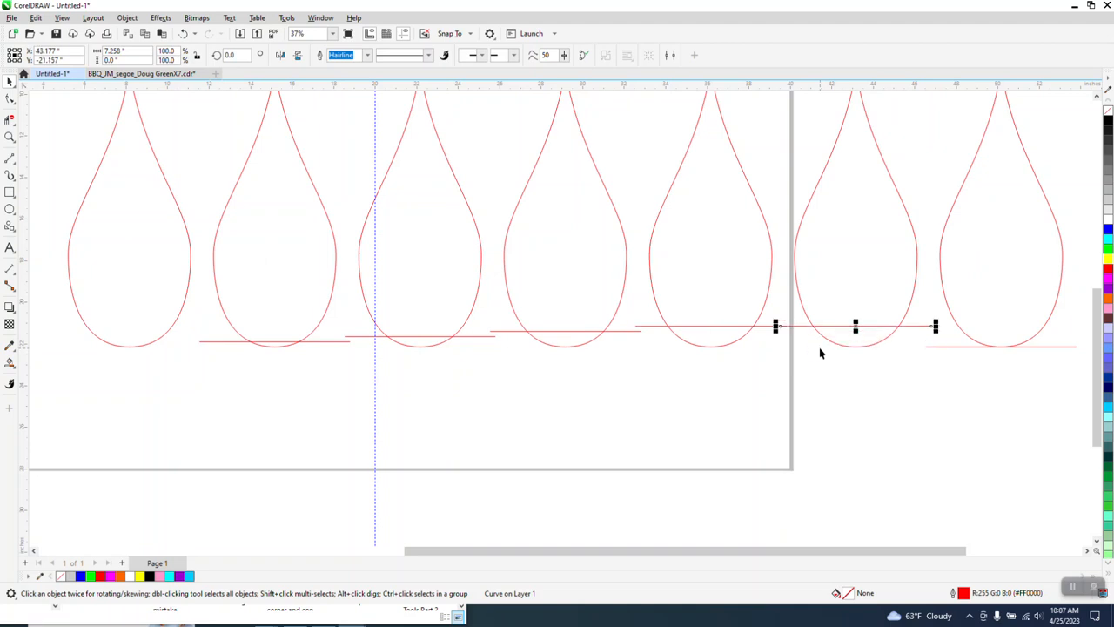
# Step: Raise the horizontal line at the seventh whisk outline by 1.5 in
pyautogui.click(936, 345)
pyautogui.press('Up')
pyautogui.press('Up')
pyautogui.press('Up')
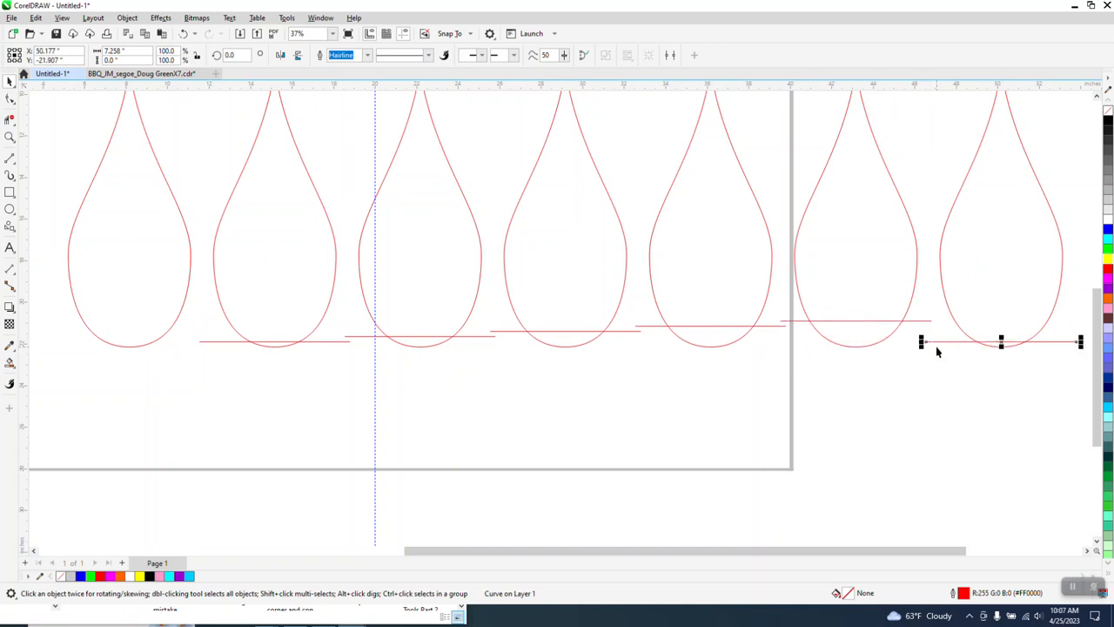
pyautogui.press('Up')
pyautogui.press('Up')
pyautogui.press('Up')
pyautogui.scroll(-3, 788, 405)
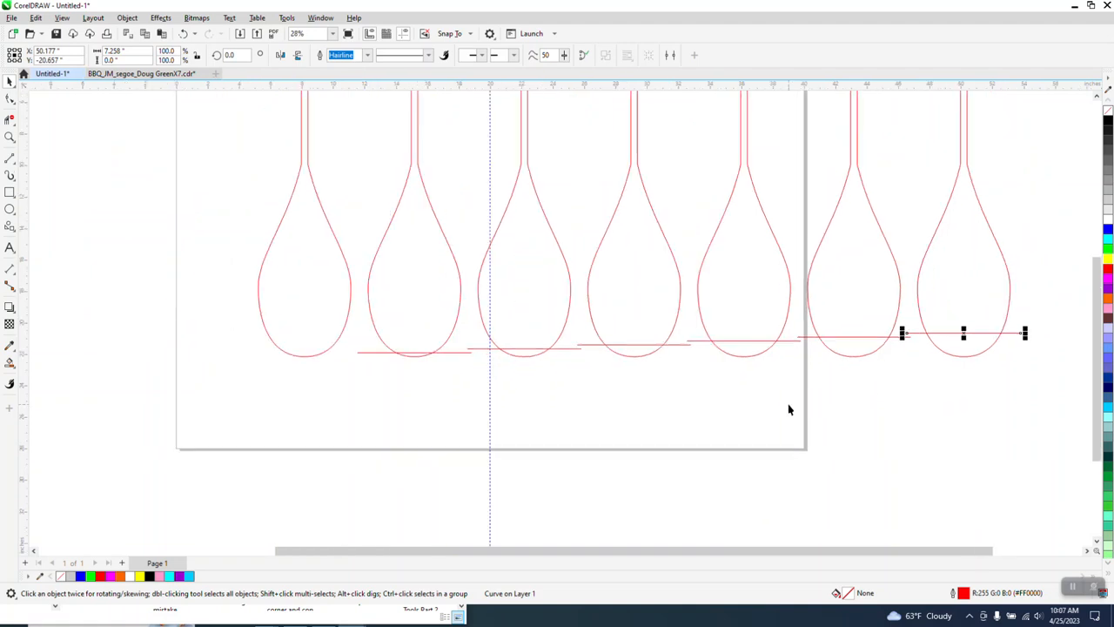
# Step: Delete the bottom arc segments below the horizontal lines on the second to seventh outlines with the Virtual Segment Delete tool
pyautogui.click(11, 138)
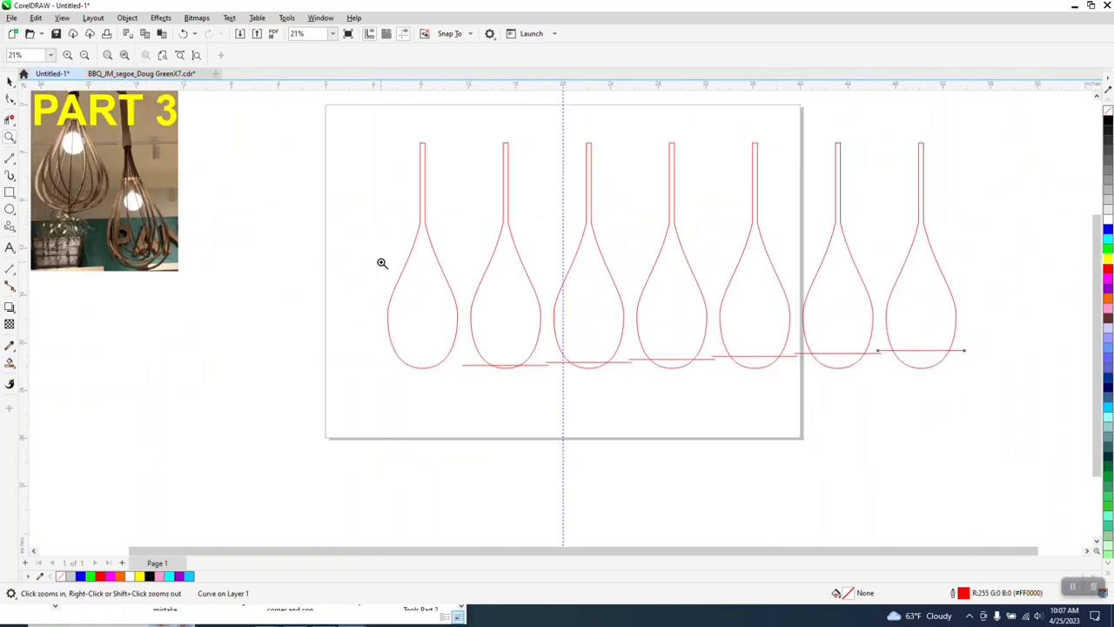
pyautogui.moveTo(385, 273); pyautogui.dragTo(1069, 415)
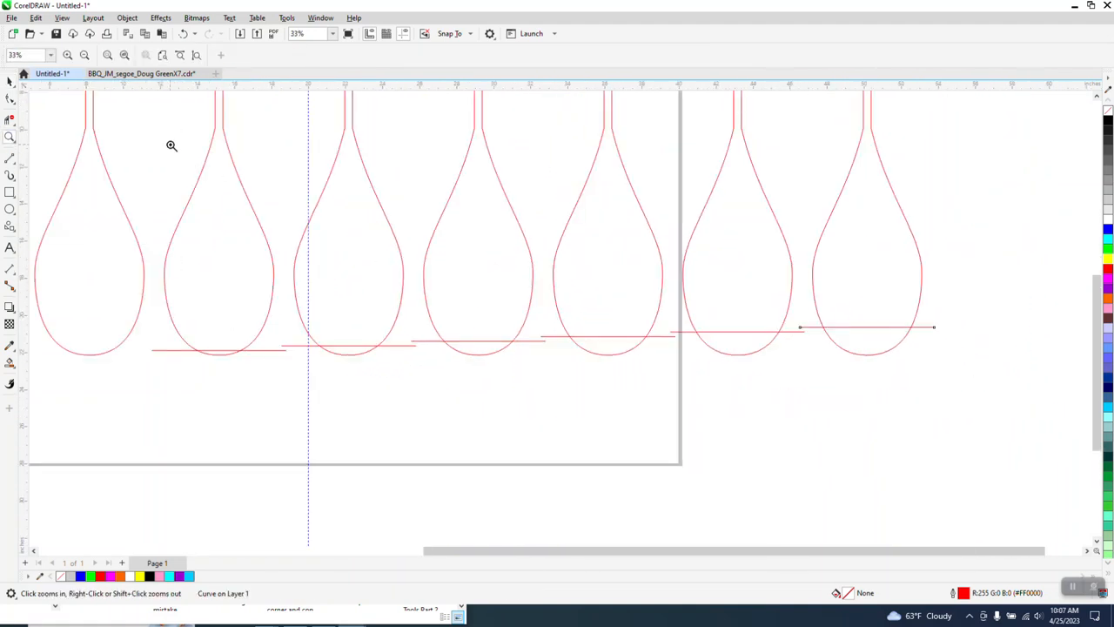
pyautogui.click(9, 119)
pyautogui.click(225, 351)
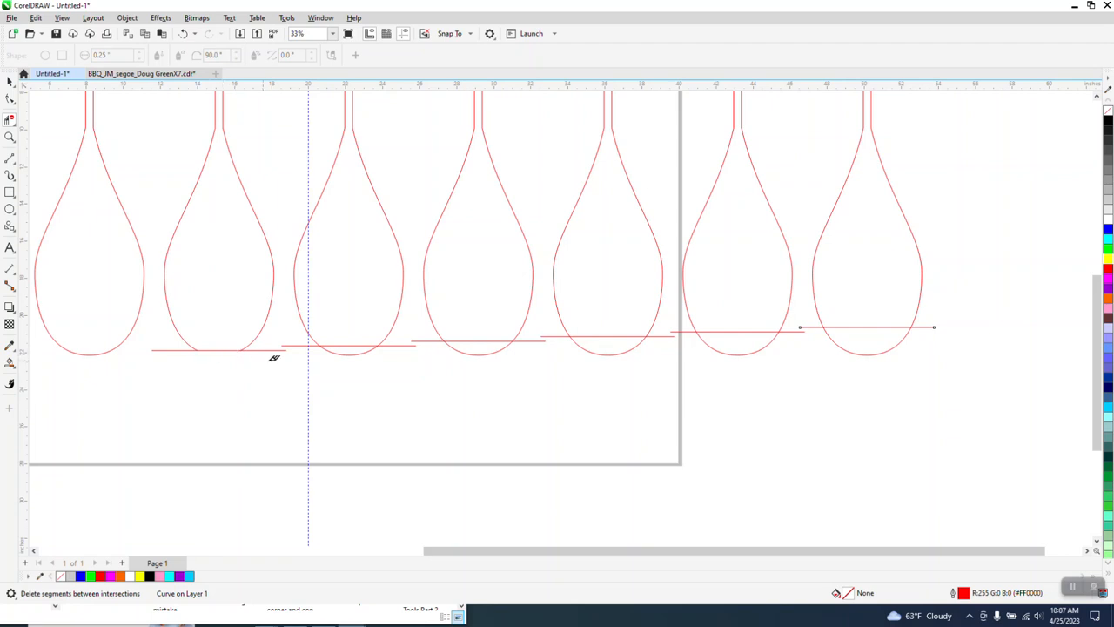
pyautogui.click(343, 353)
pyautogui.click(475, 354)
pyautogui.click(617, 350)
pyautogui.click(739, 353)
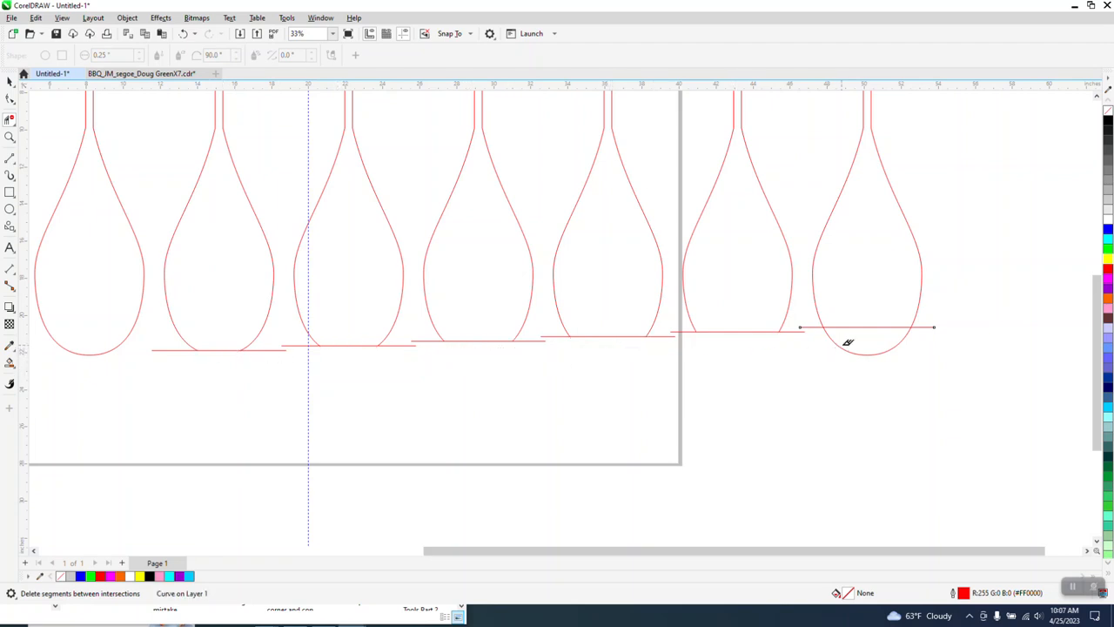
pyautogui.click(852, 350)
# Step: Select all six horizontal lines and delete them, leaving the outlines open at the bottom
pyautogui.click(9, 80)
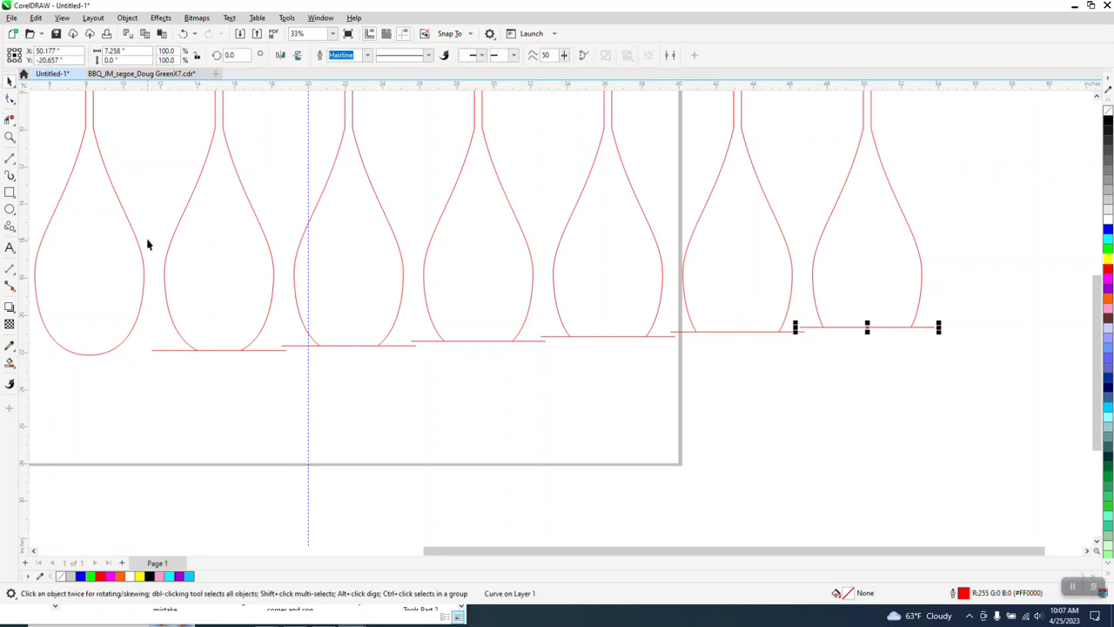
pyautogui.moveTo(955, 232); pyautogui.dragTo(139, 401)
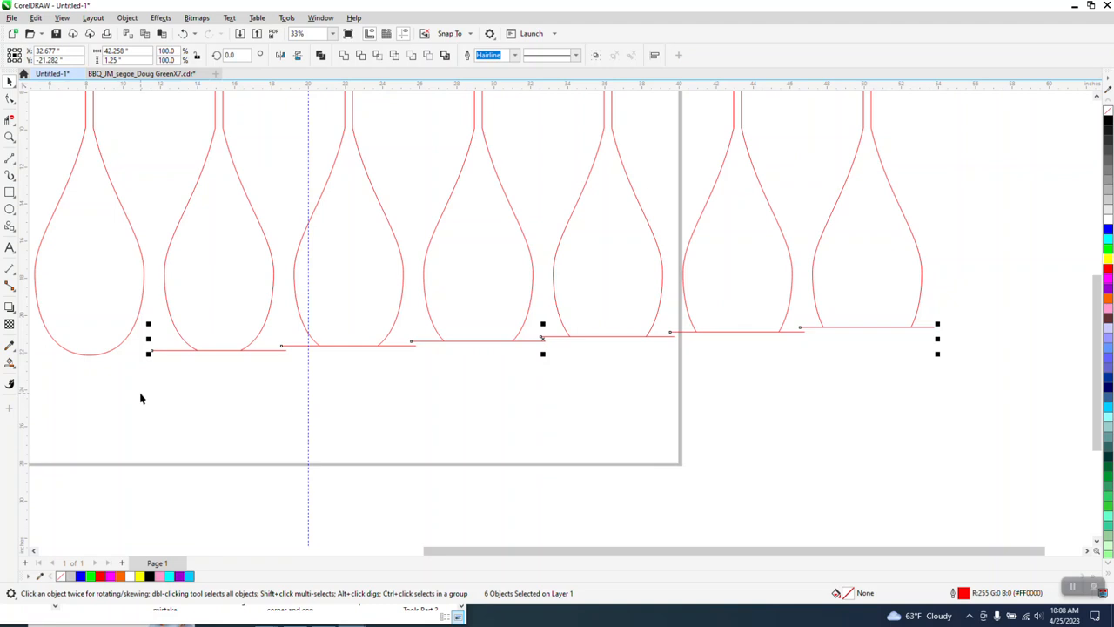
pyautogui.click(195, 394)
pyautogui.moveTo(1073, 402); pyautogui.dragTo(1077, 392)
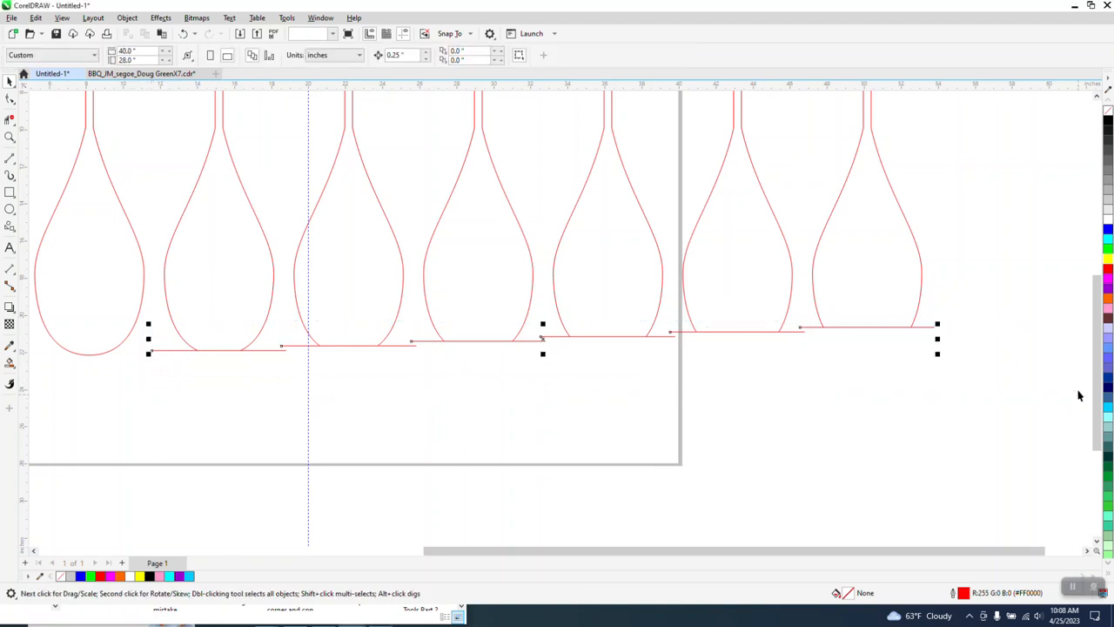
pyautogui.press('Delete')
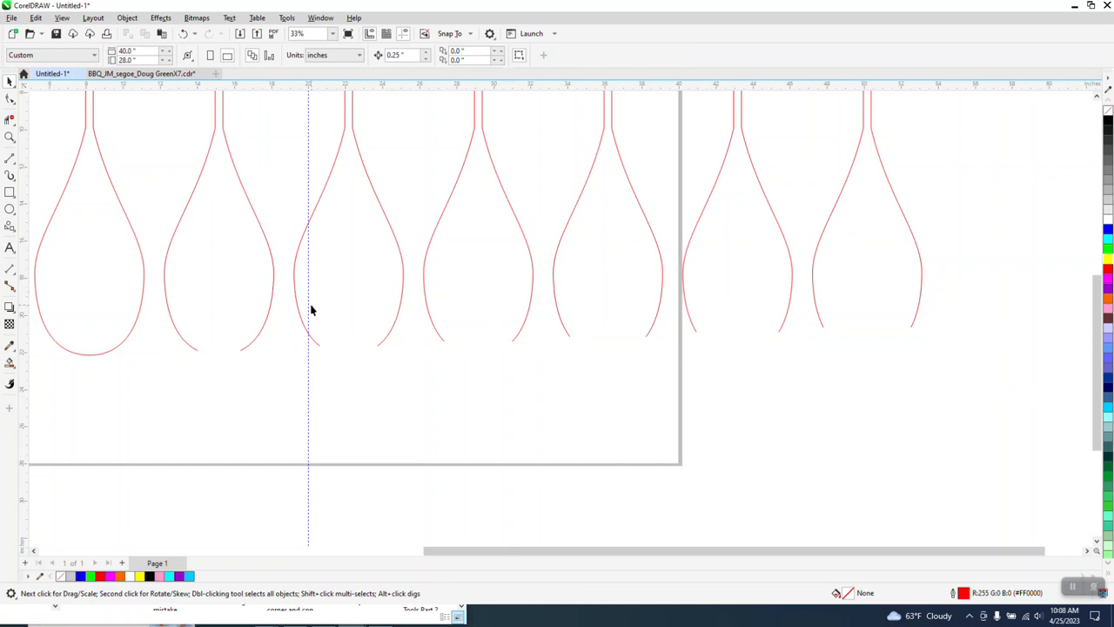
# Step: Open the Join Curves docker
pyautogui.click(320, 19)
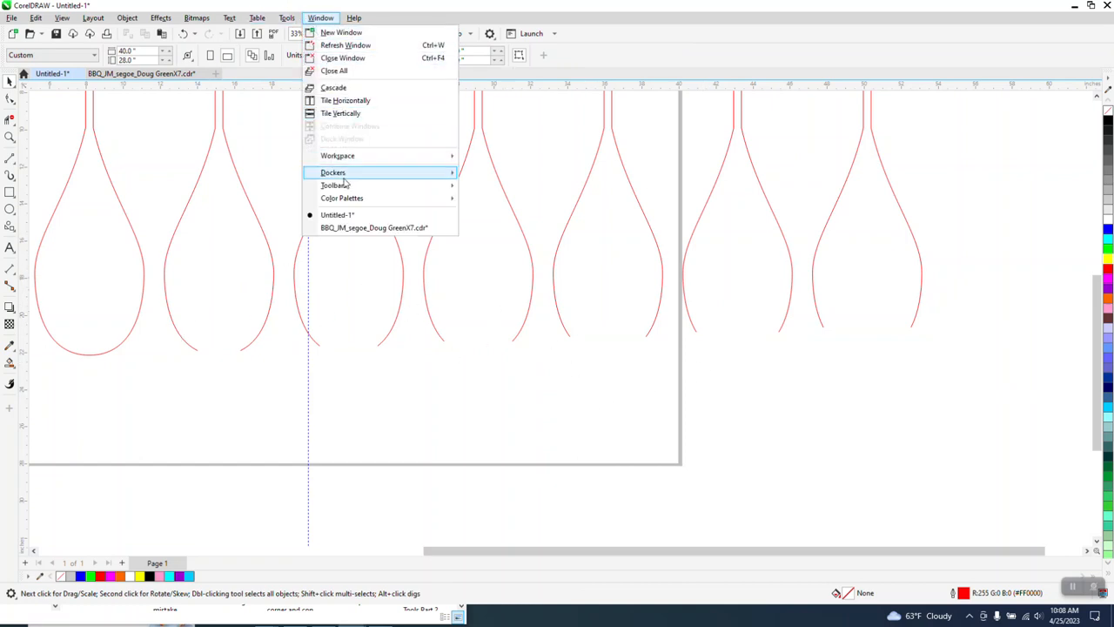
pyautogui.moveTo(345, 181)
pyautogui.click(503, 362)
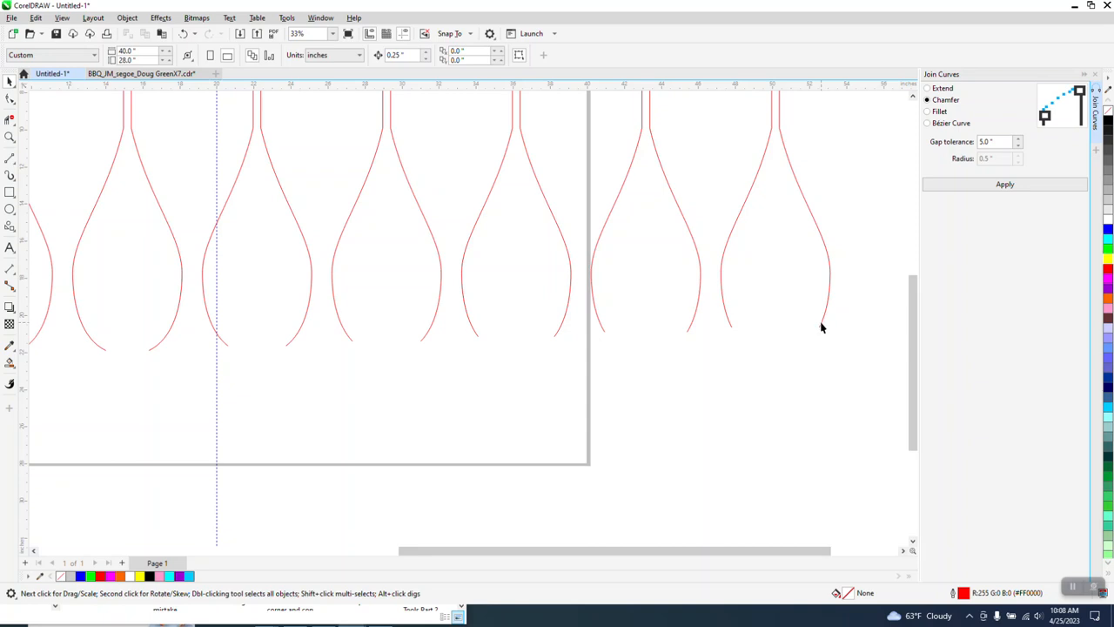
# Step: Select the two open bottom end nodes of the second outline and choose Extend as the curve joining method
pyautogui.scroll(-1, 829, 324)
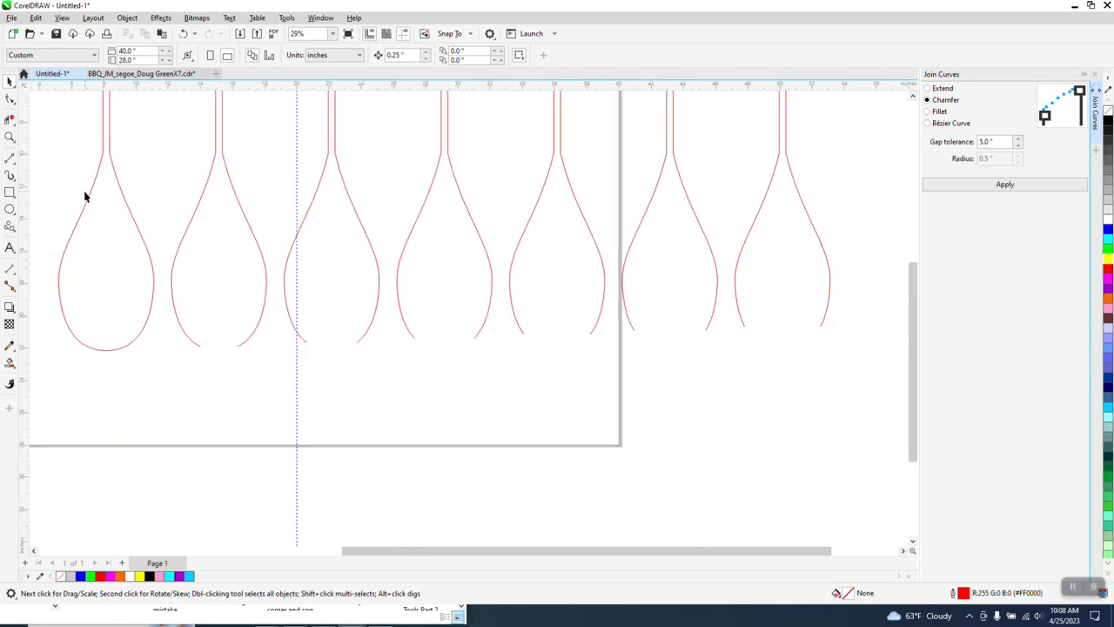
pyautogui.click(10, 136)
pyautogui.moveTo(149, 231); pyautogui.dragTo(645, 401)
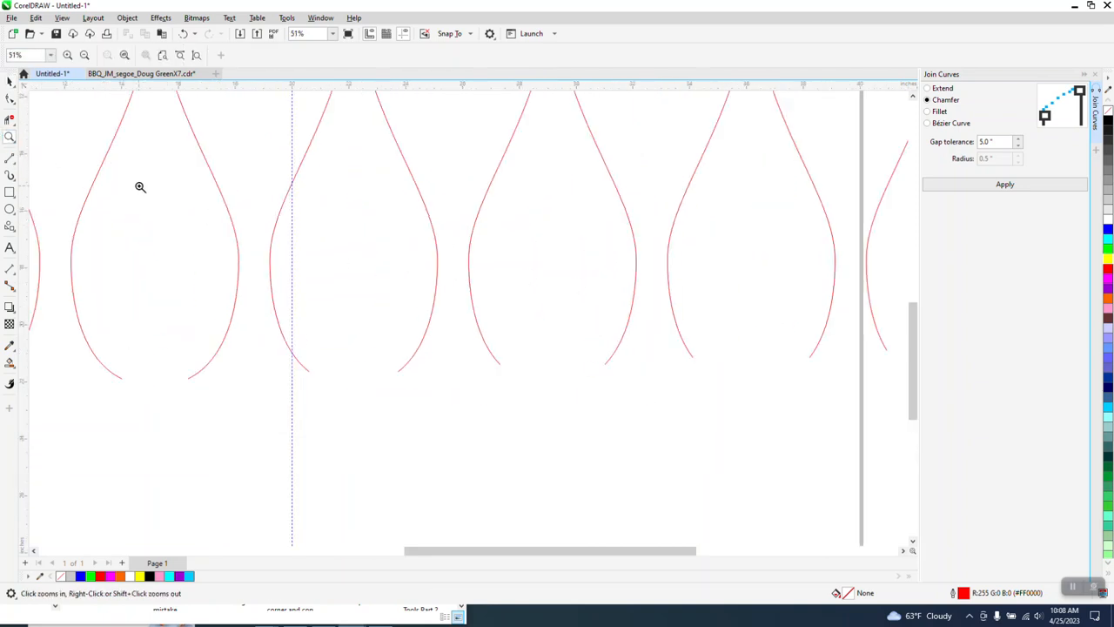
pyautogui.click(10, 101)
pyautogui.click(216, 353)
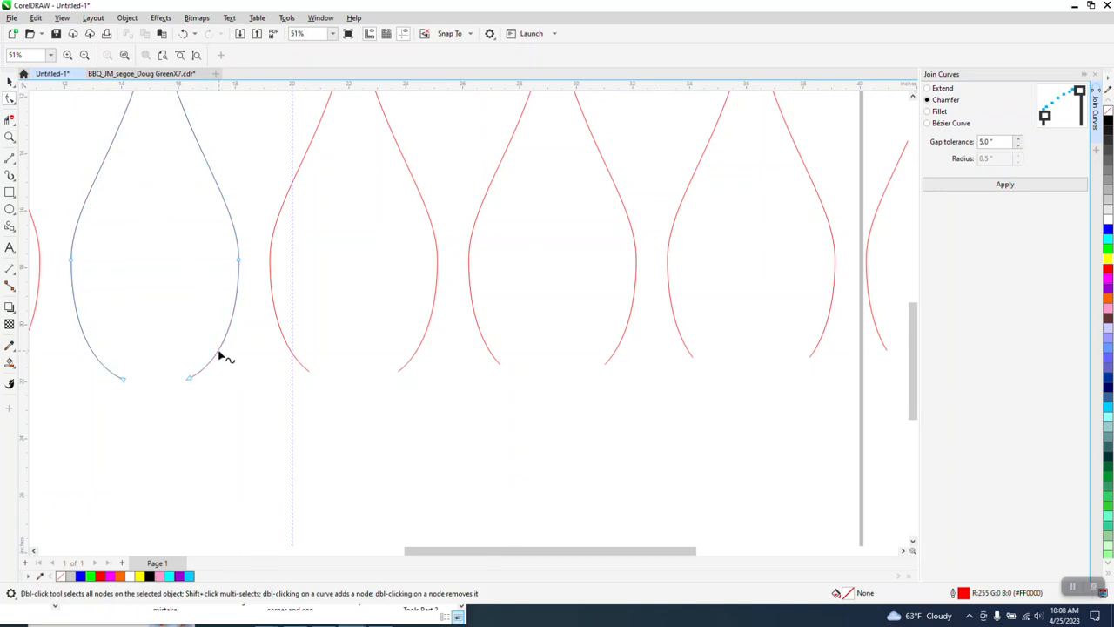
pyautogui.moveTo(83, 356); pyautogui.dragTo(252, 400)
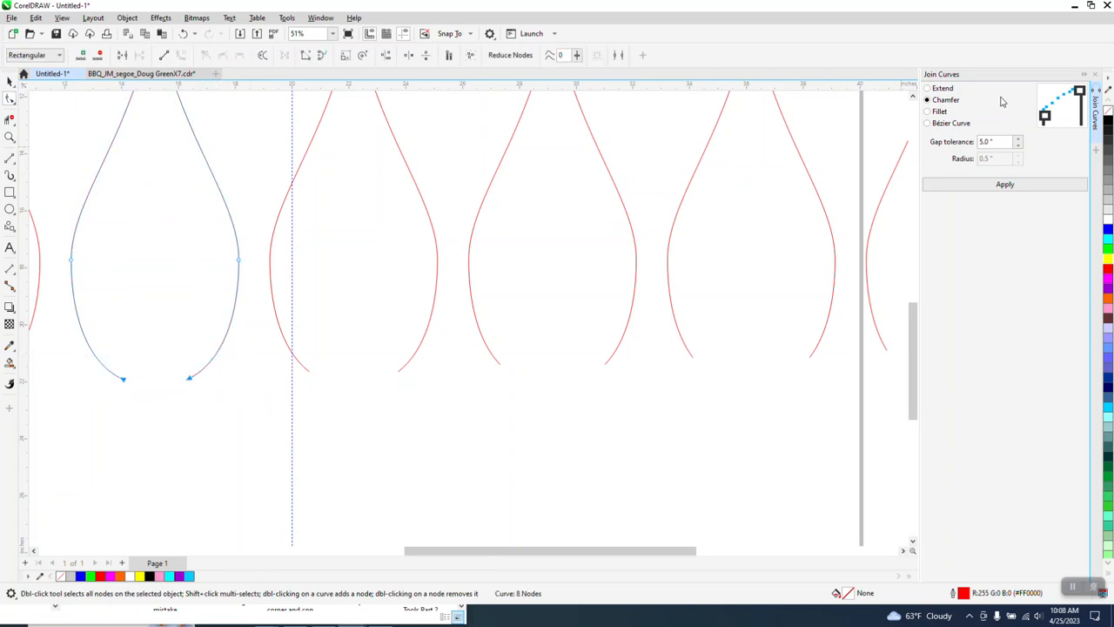
pyautogui.click(928, 89)
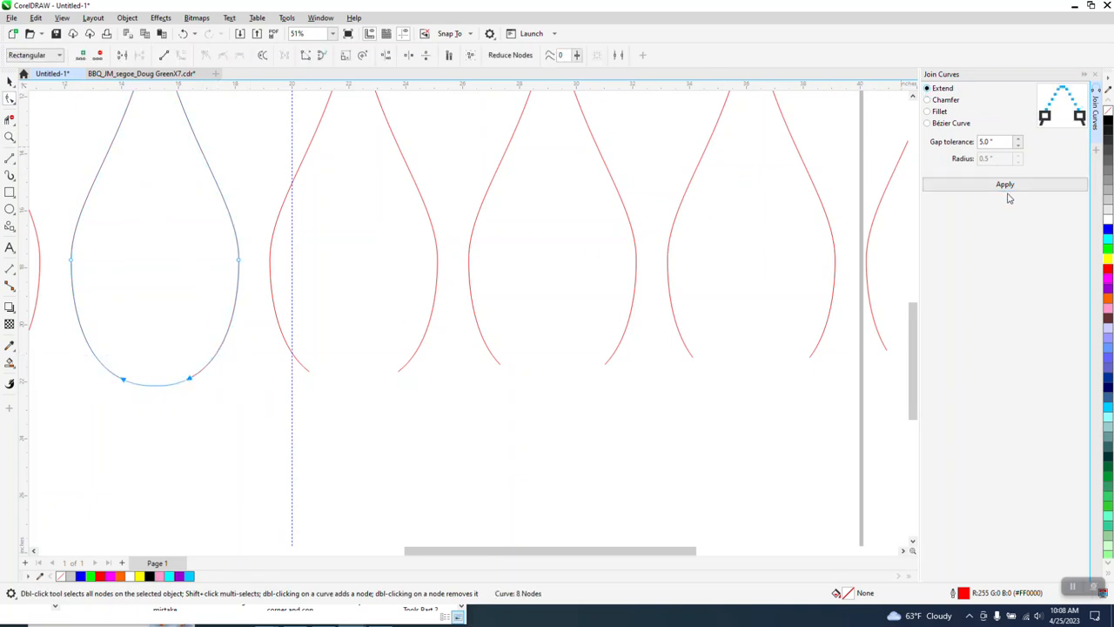
# Step: Undo the deletion of the six horizontal lines and redo it
pyautogui.click(183, 34)
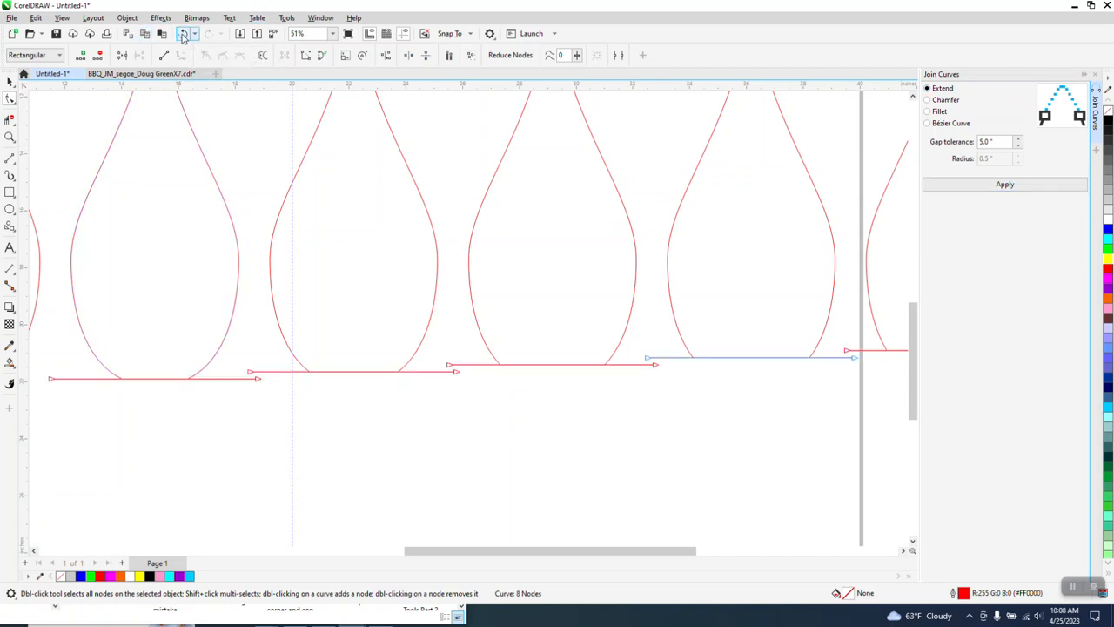
pyautogui.click(211, 34)
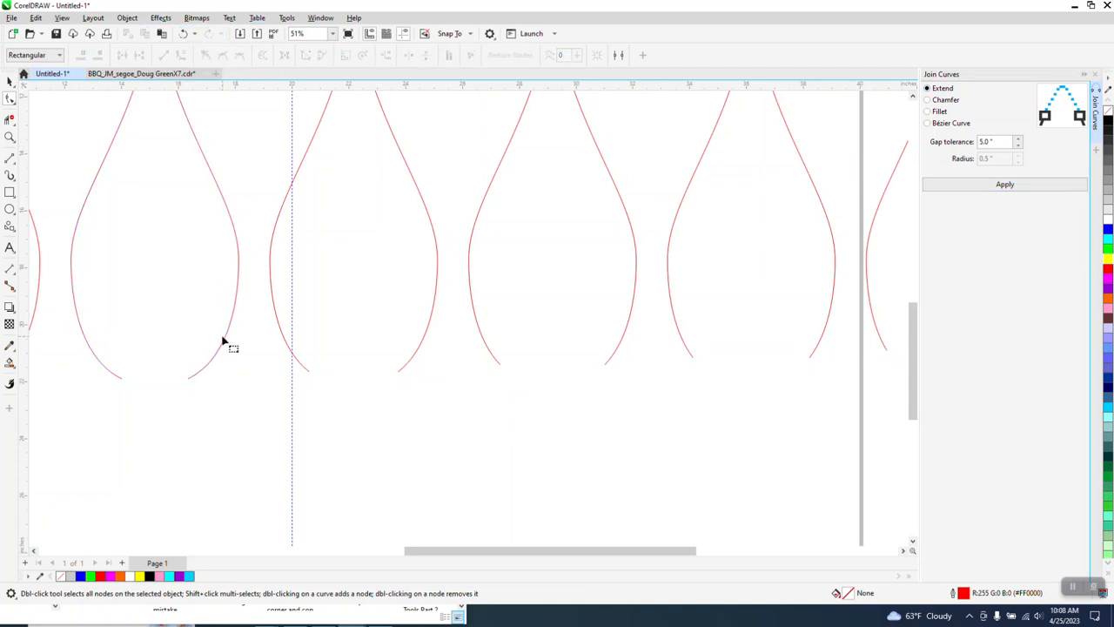
# Step: Join the two open bottom end nodes of the second outline with the Chamfer method
pyautogui.click(123, 383)
pyautogui.moveTo(125, 389); pyautogui.dragTo(290, 412)
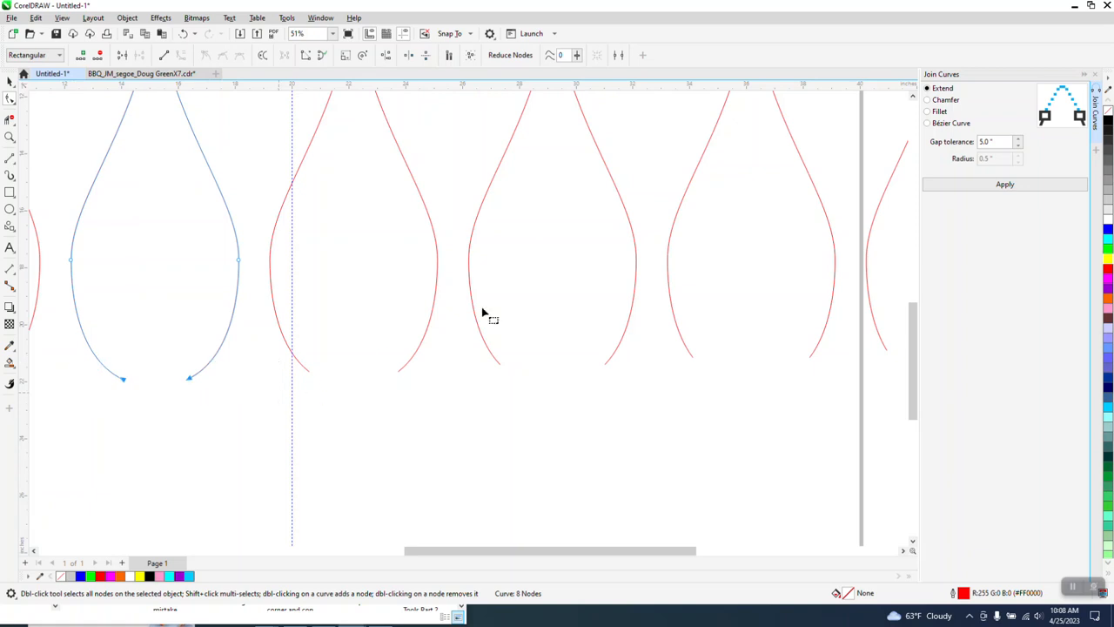
pyautogui.click(928, 100)
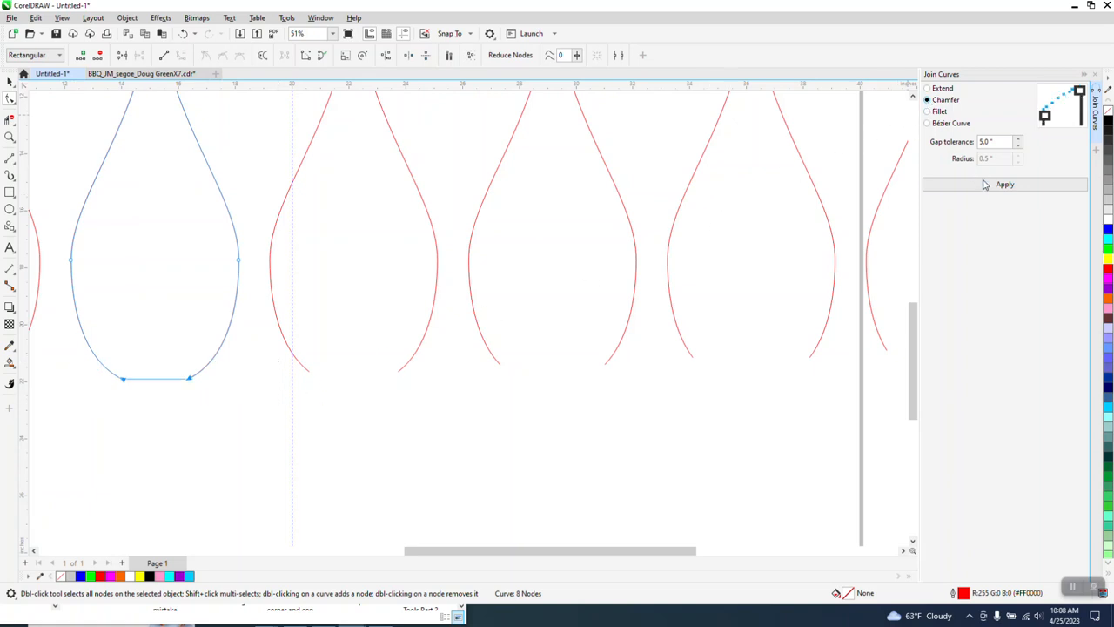
pyautogui.click(1003, 184)
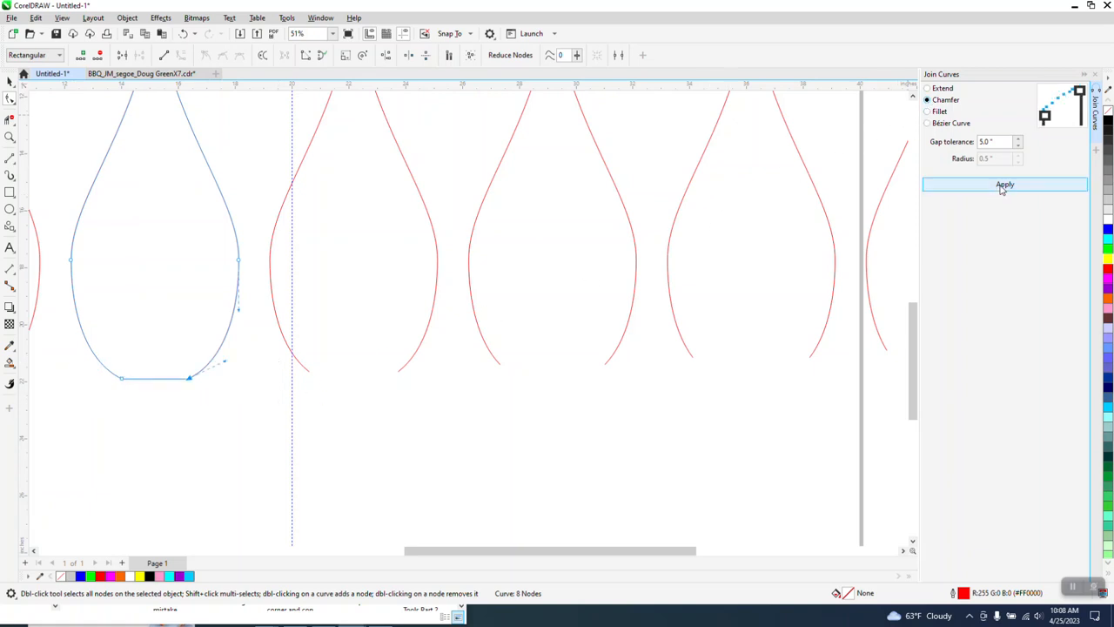
# Step: Close the bottoms of the third and fourth outlines by joining each one's two end nodes with Chamfer
pyautogui.click(289, 363)
pyautogui.moveTo(276, 351); pyautogui.dragTo(437, 394)
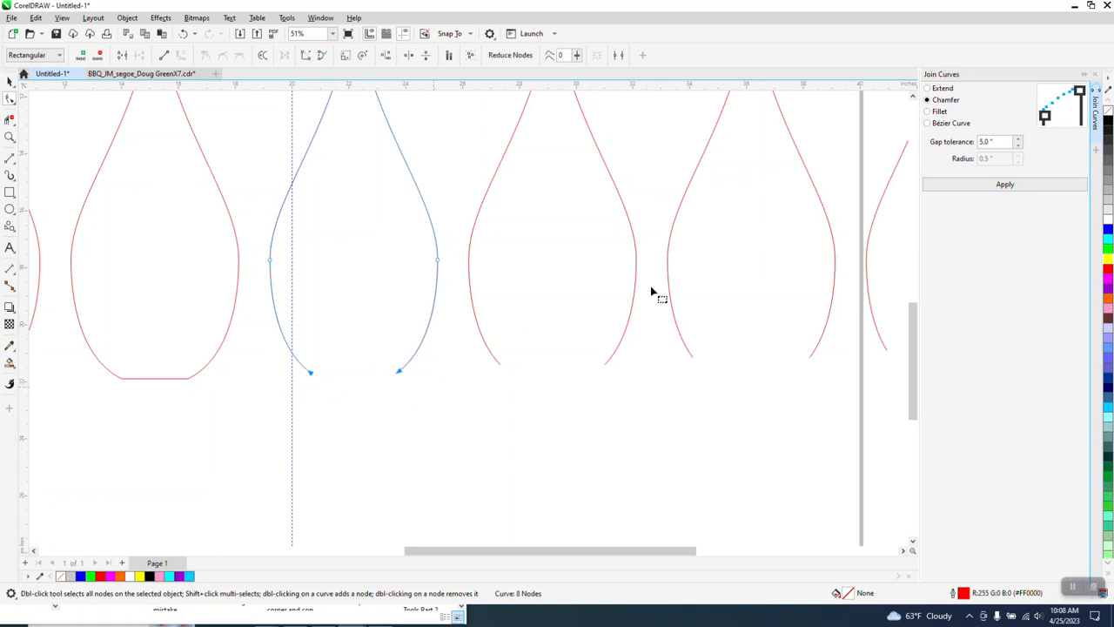
pyautogui.click(1000, 186)
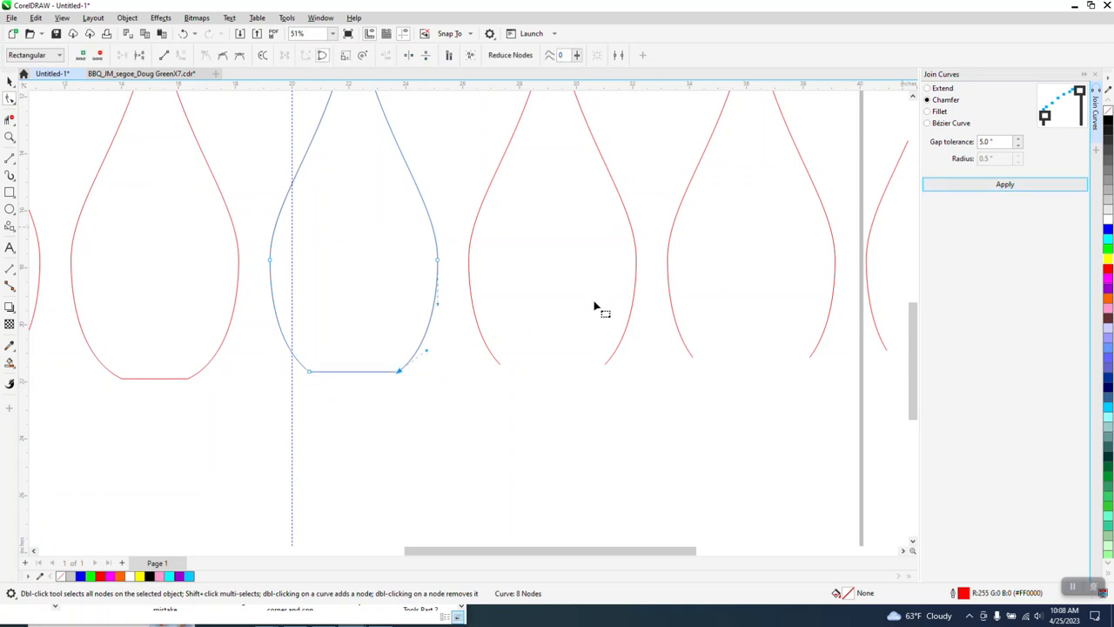
pyautogui.click(501, 366)
pyautogui.moveTo(472, 357); pyautogui.dragTo(627, 387)
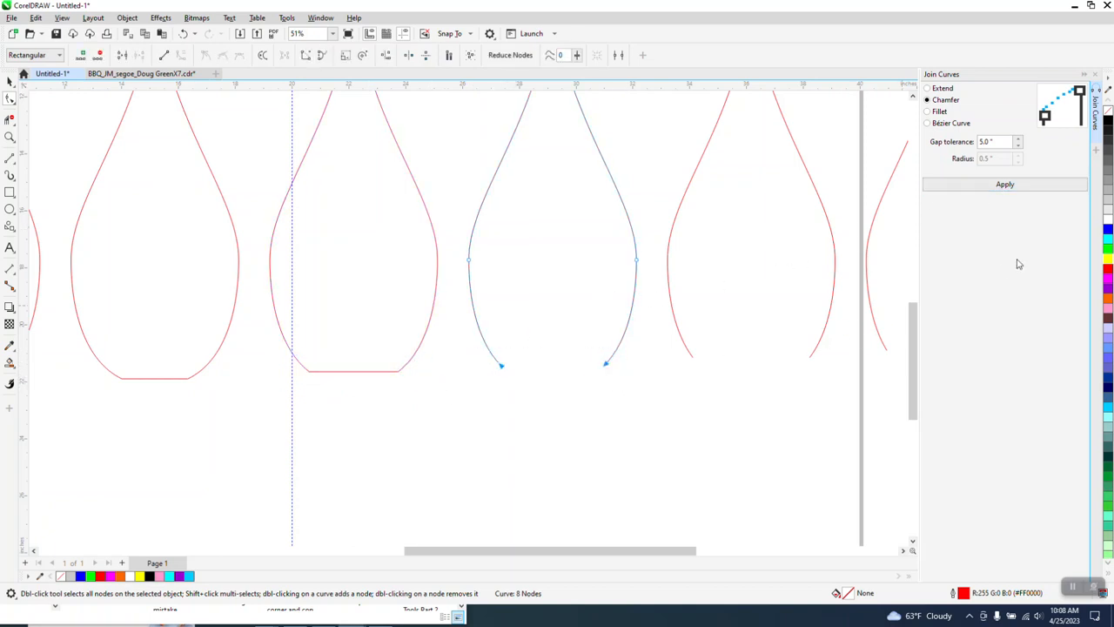
pyautogui.click(1015, 186)
# Step: Select the fifth outline's two open bottom end nodes and join them with Chamfer, undoing any accidental distortion of the curve
pyautogui.moveTo(678, 348); pyautogui.dragTo(816, 363)
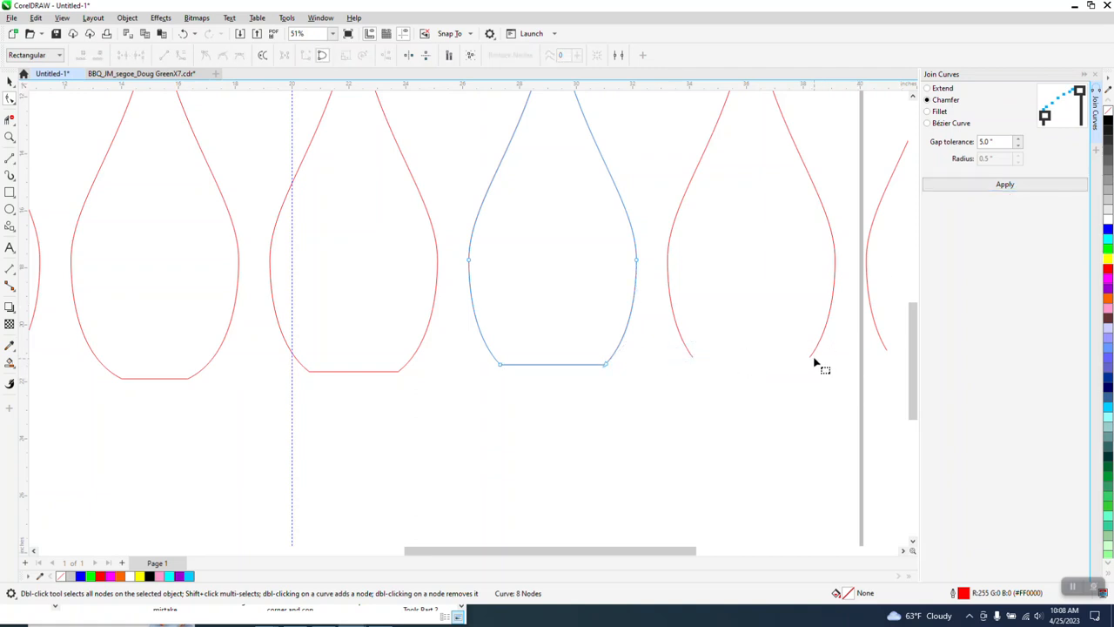
pyautogui.click(689, 356)
pyautogui.moveTo(689, 356); pyautogui.dragTo(828, 378)
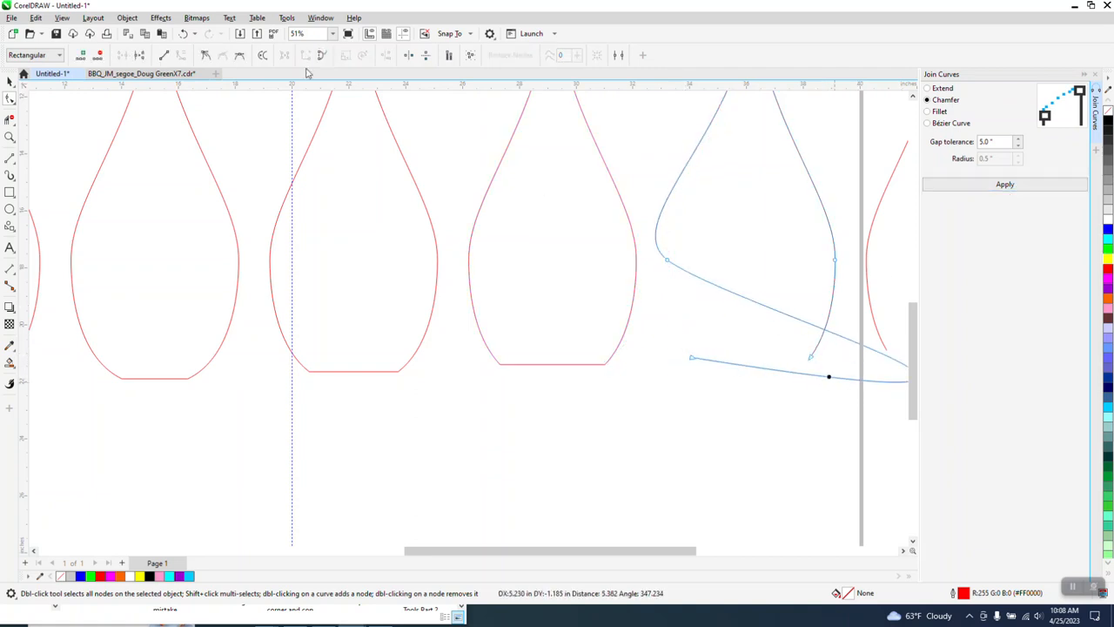
pyautogui.click(182, 33)
pyautogui.moveTo(661, 332); pyautogui.dragTo(816, 381)
pyautogui.click(1015, 181)
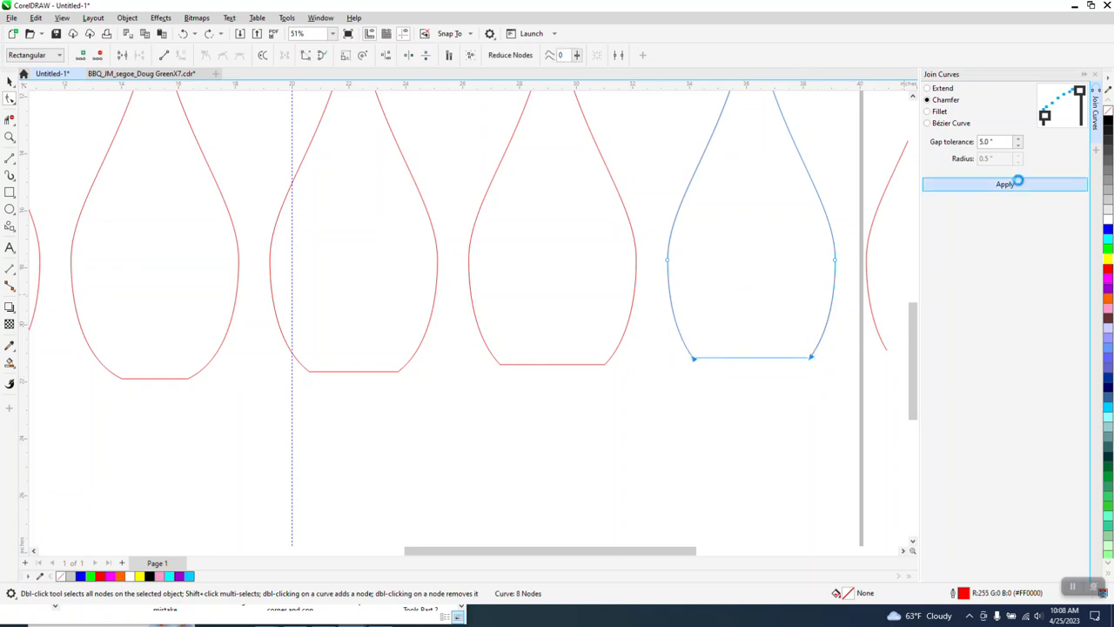
# Step: Close the sixth and seventh outlines by joining each one's open bottom end nodes with Chamfer
pyautogui.scroll(-1, 712, 550)
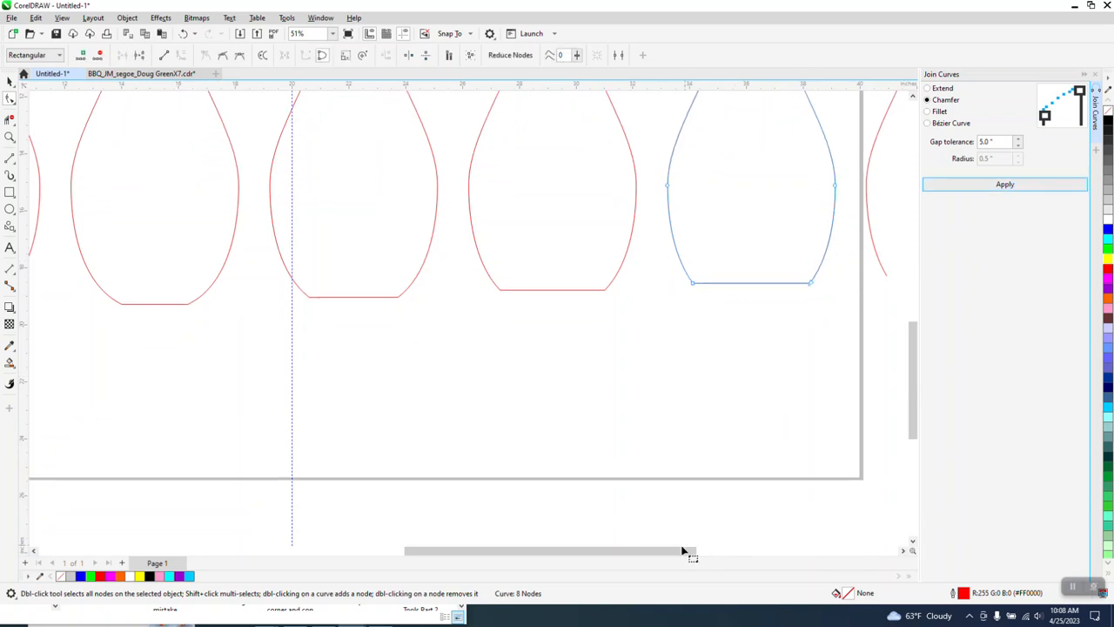
pyautogui.hscroll(3, 687, 549)
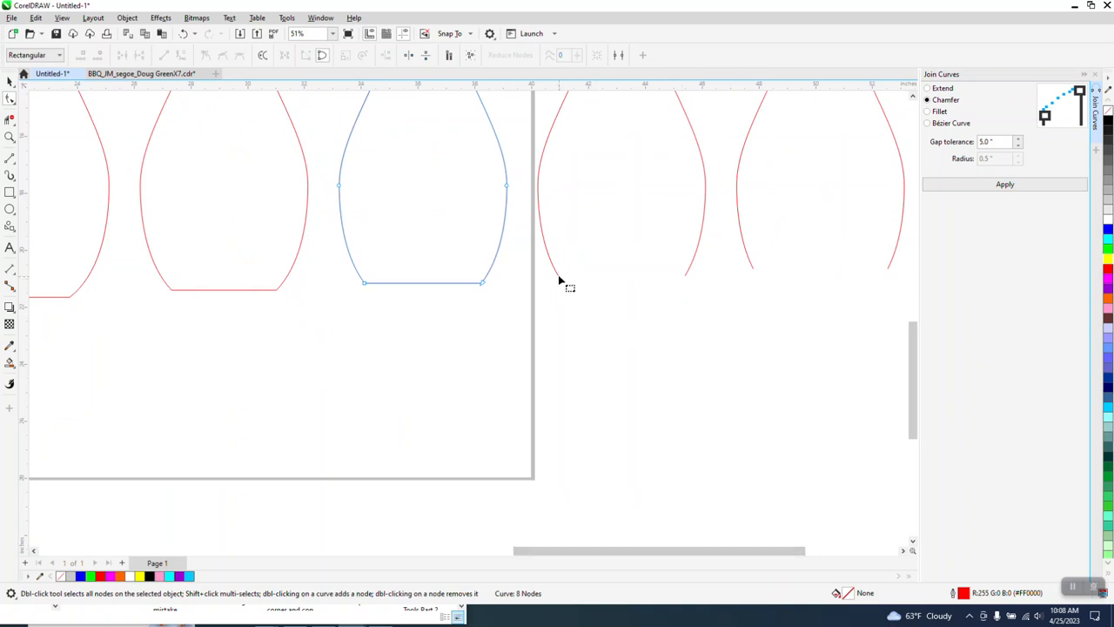
pyautogui.moveTo(539, 260); pyautogui.dragTo(721, 309)
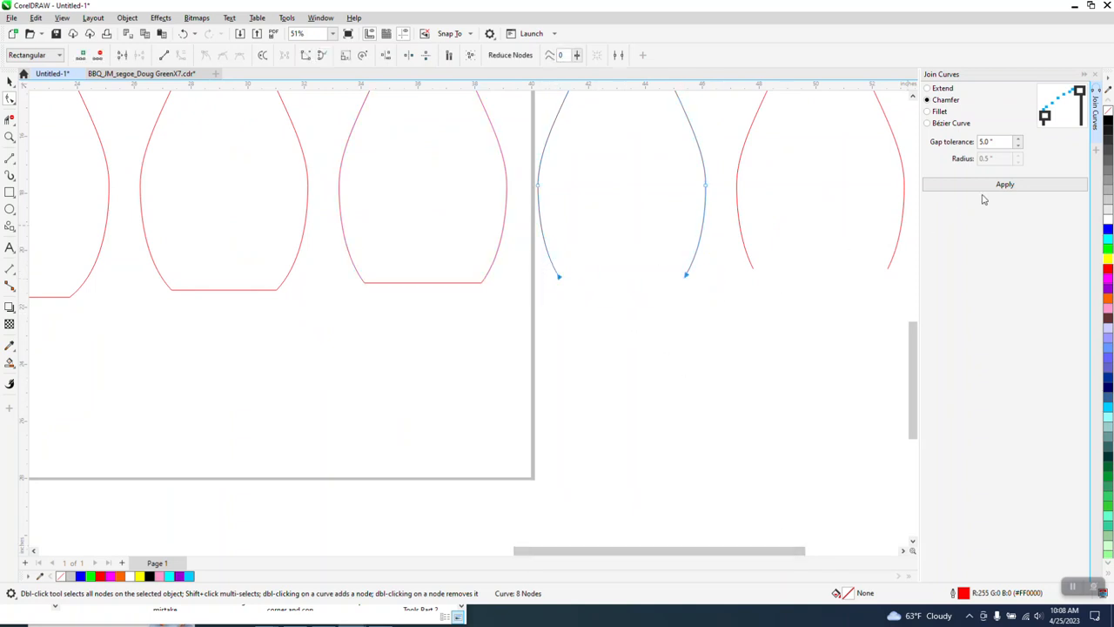
pyautogui.click(1007, 183)
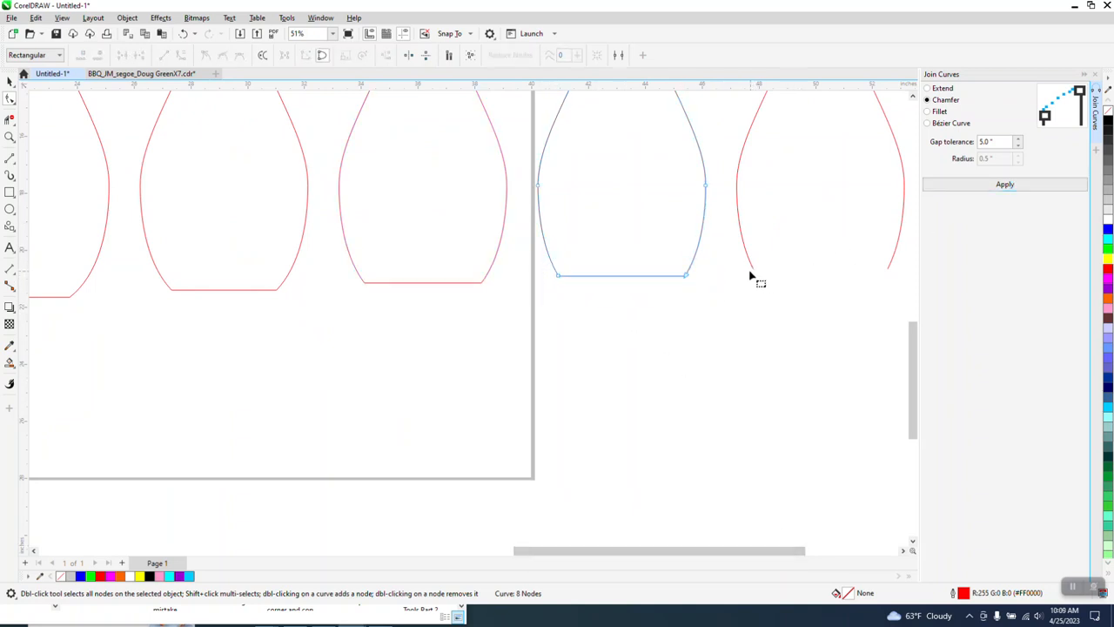
pyautogui.click(753, 273)
pyautogui.moveTo(740, 242); pyautogui.dragTo(910, 283)
pyautogui.click(995, 183)
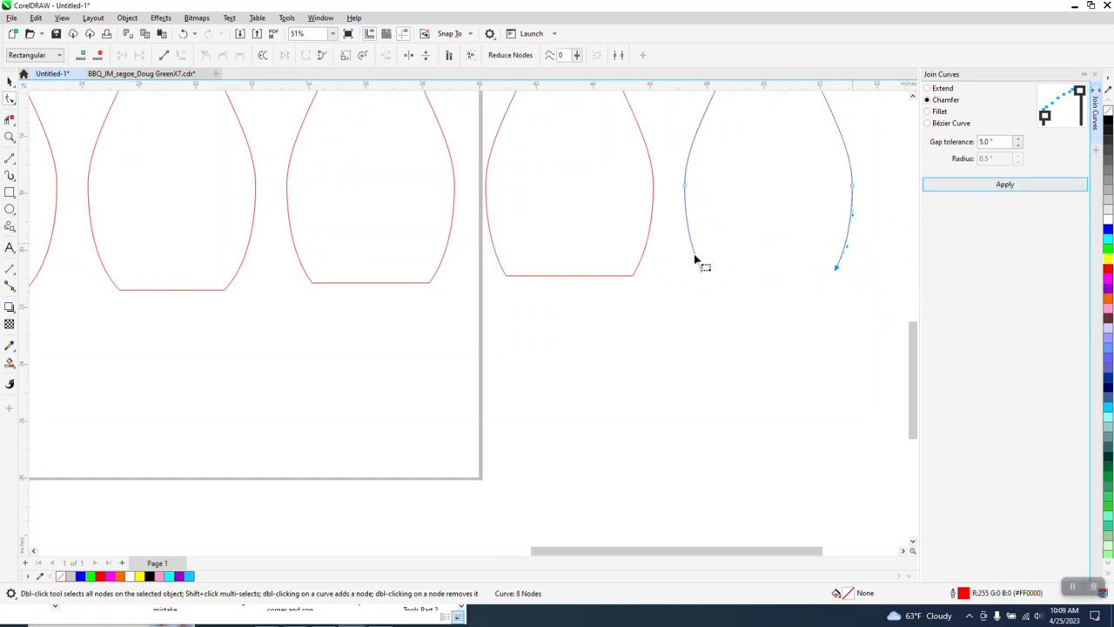
pyautogui.moveTo(676, 253); pyautogui.dragTo(861, 291)
pyautogui.click(1006, 185)
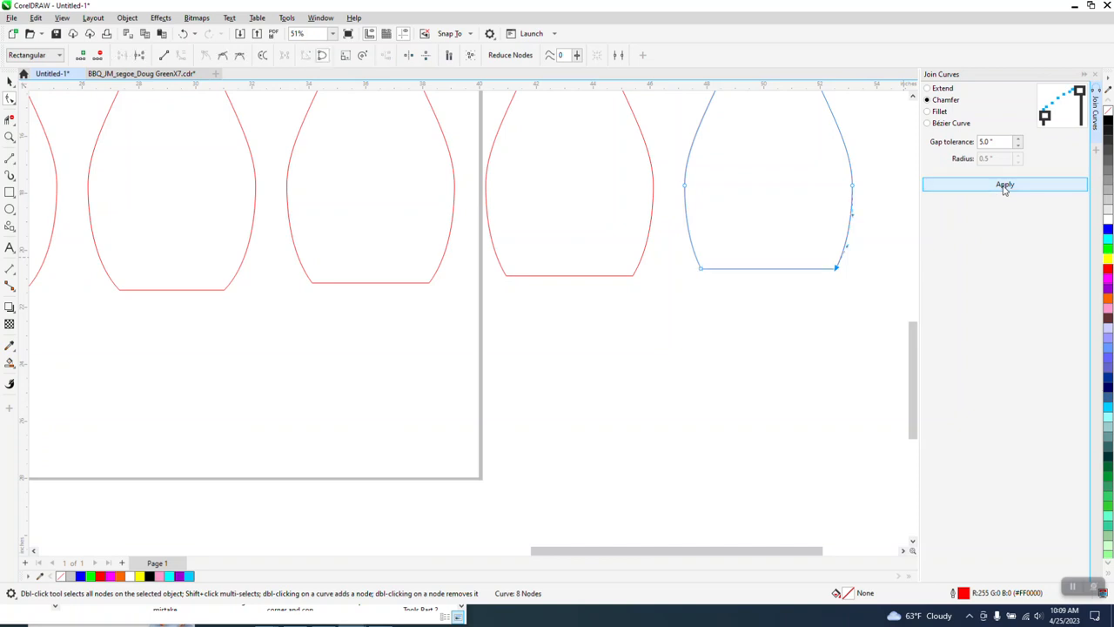
# Step: Delete the two bottom corner nodes of the third outline to turn its flat base into a rounded curve
pyautogui.scroll(-5, 722, 351)
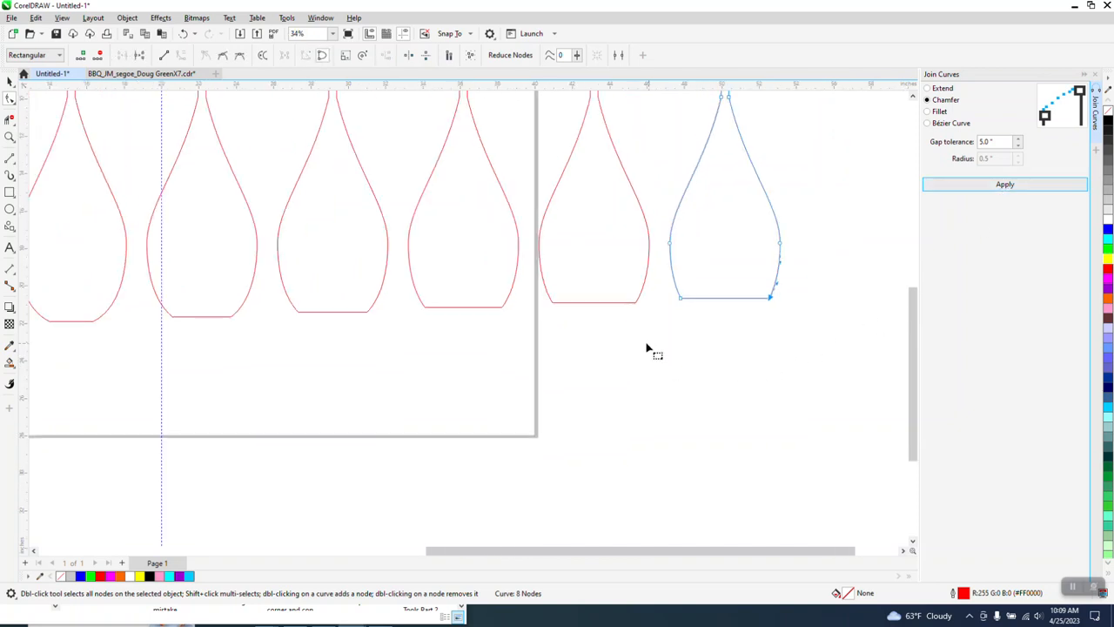
pyautogui.click(10, 137)
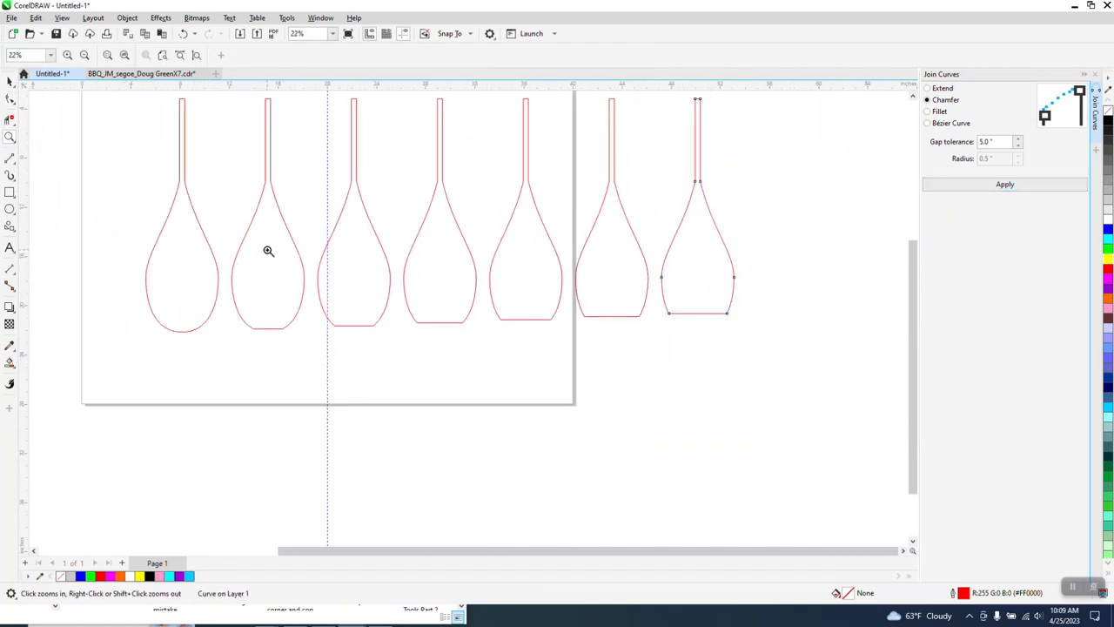
pyautogui.click(495, 368)
pyautogui.click(10, 100)
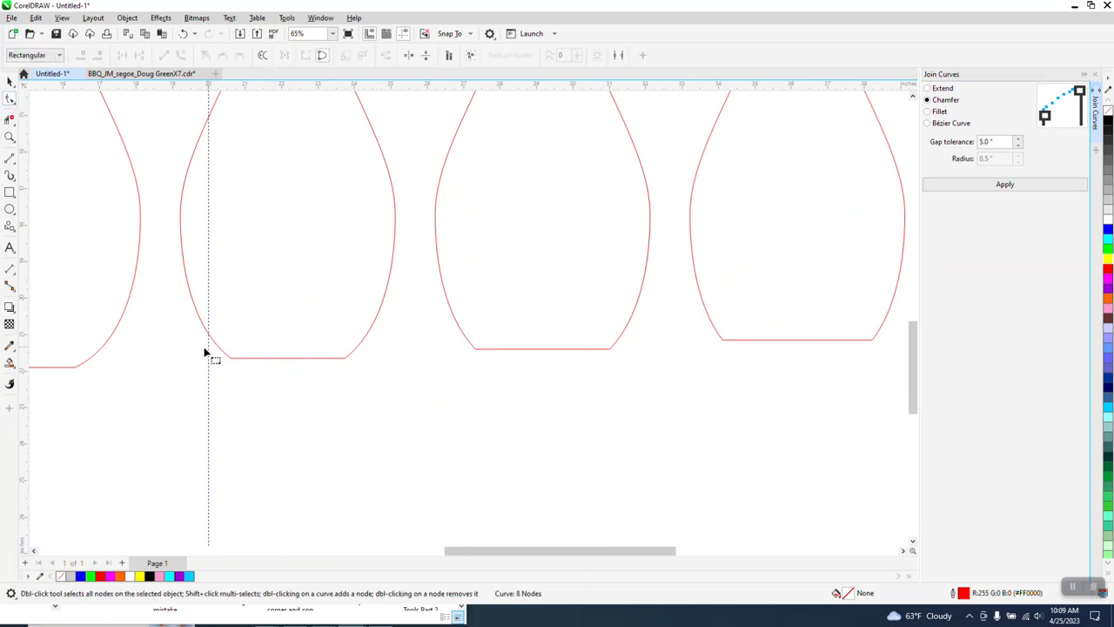
pyautogui.click(324, 358)
pyautogui.moveTo(199, 344); pyautogui.dragTo(414, 374)
pyautogui.press('Delete')
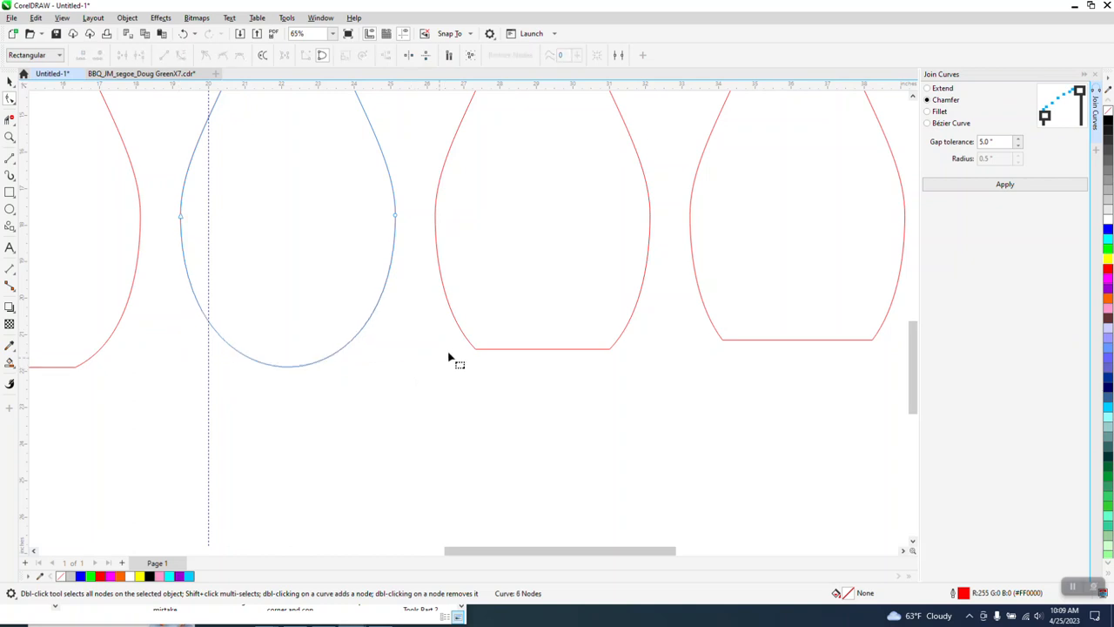
# Step: Round the flat bottoms of the fourth and fifth outlines by deleting their two bottom corner nodes
pyautogui.moveTo(455, 329); pyautogui.dragTo(625, 373)
pyautogui.click(599, 352)
pyautogui.moveTo(442, 326); pyautogui.dragTo(634, 389)
pyautogui.press('Delete')
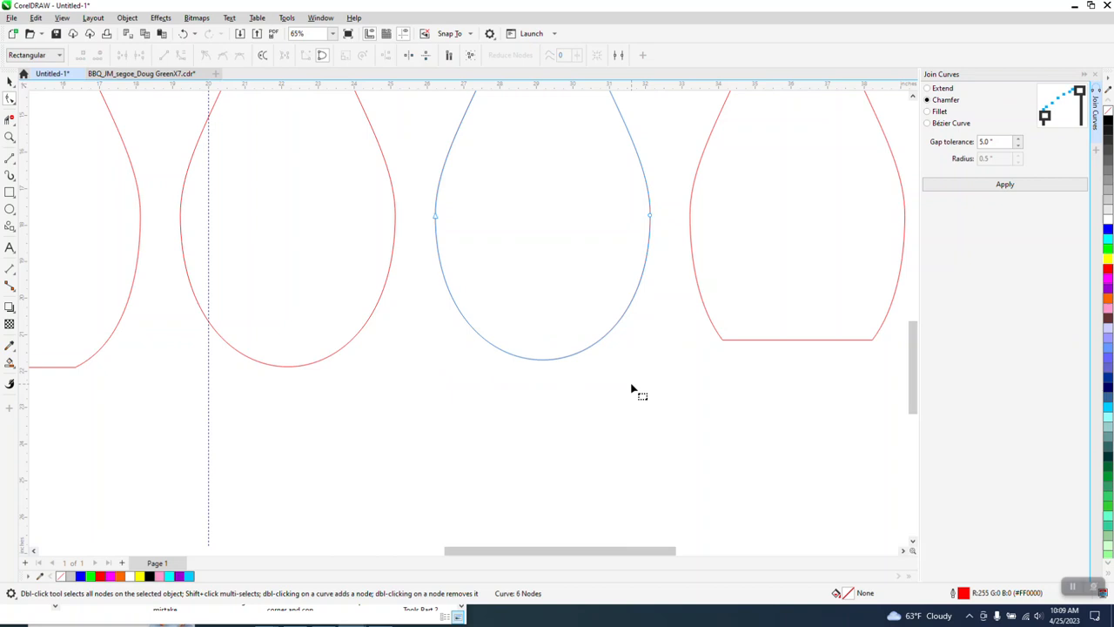
pyautogui.click(759, 340)
pyautogui.moveTo(672, 318); pyautogui.dragTo(888, 373)
pyautogui.press('Delete')
# Step: Round the flat bottoms of the sixth and seventh outlines by deleting their bottom corner nodes
pyautogui.scroll(-2, 547, 392)
pyautogui.scroll(-2, 759, 365)
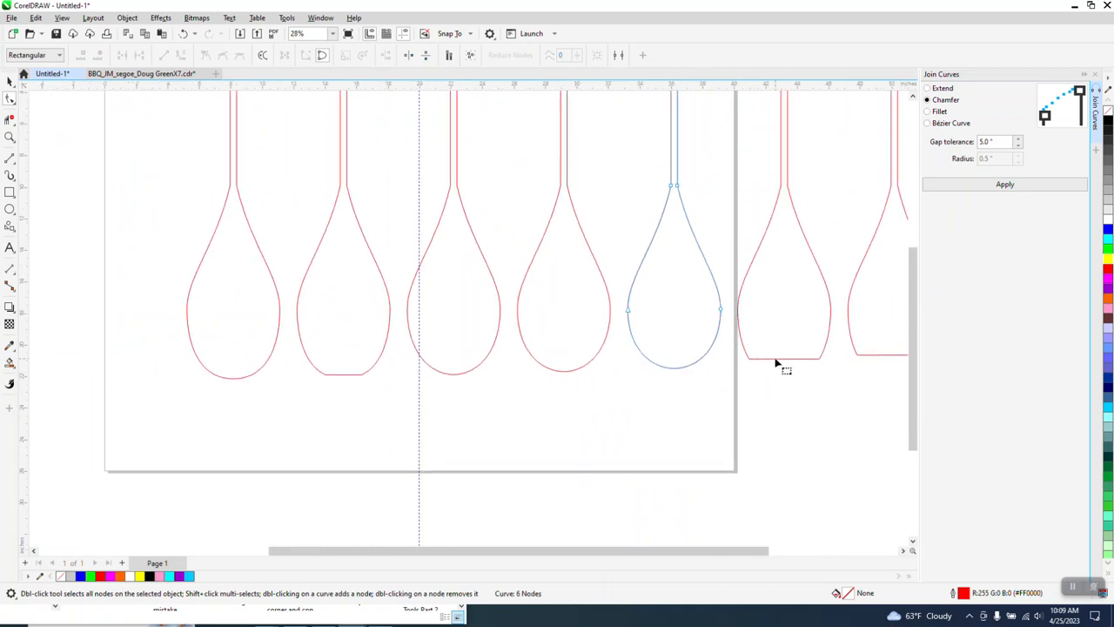
pyautogui.click(771, 359)
pyautogui.moveTo(741, 351); pyautogui.dragTo(849, 377)
pyautogui.press('Delete')
pyautogui.click(888, 356)
pyautogui.scroll(-2, 858, 375)
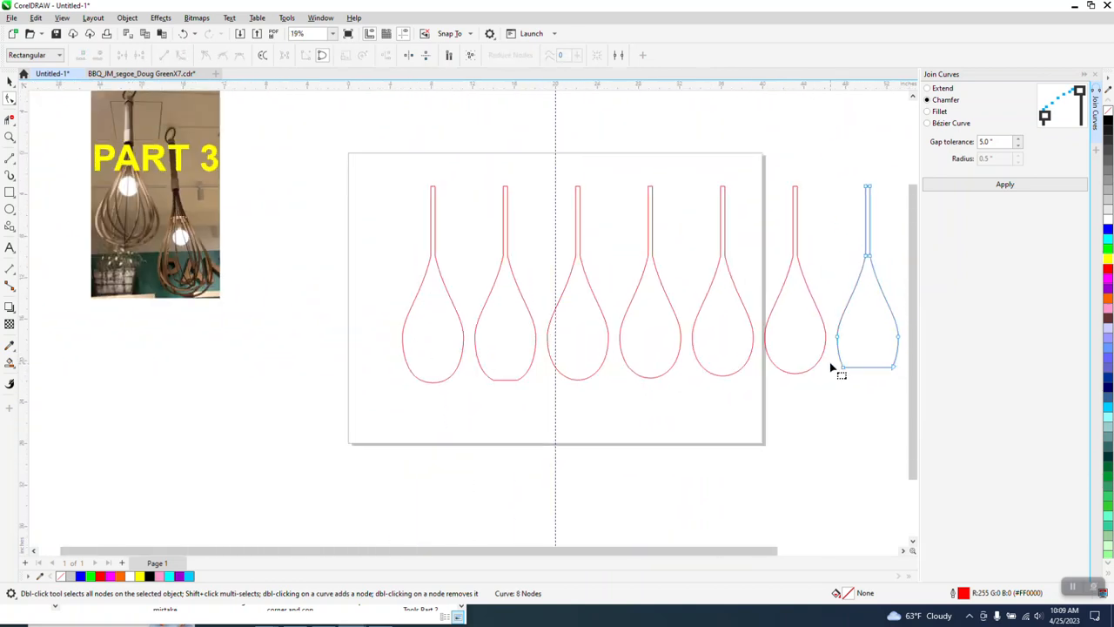
pyautogui.moveTo(833, 364); pyautogui.dragTo(900, 383)
pyautogui.scroll(-2, 802, 435)
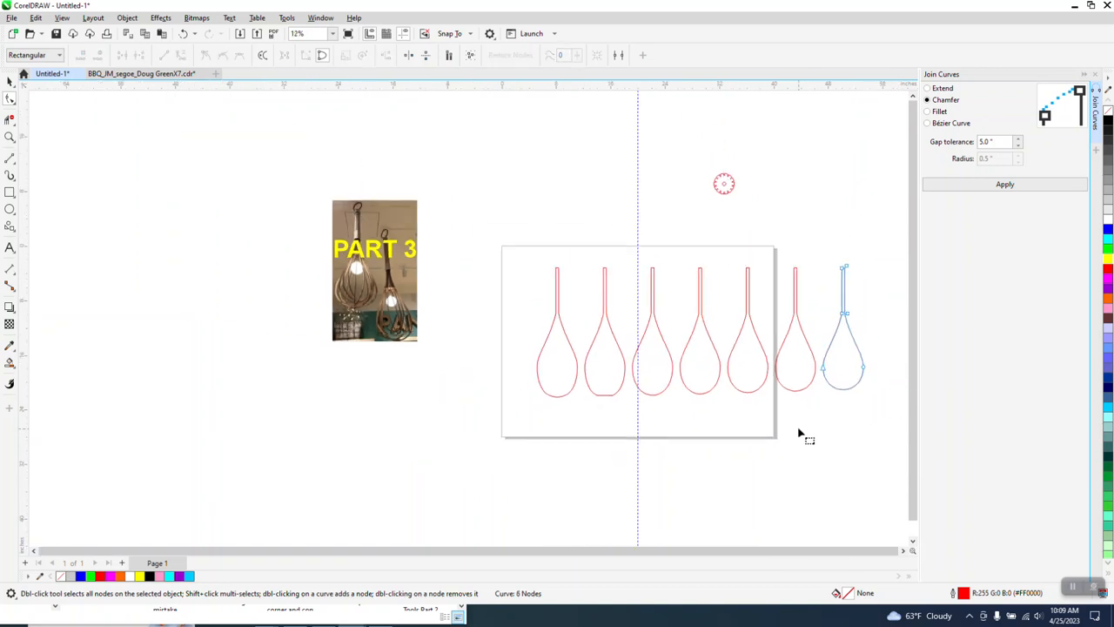
# Step: Select all seven whisk outlines and align them to the centre of the page so they stack
pyautogui.click(10, 81)
pyautogui.press('space')
pyautogui.moveTo(513, 254); pyautogui.dragTo(899, 438)
pyautogui.press('p')
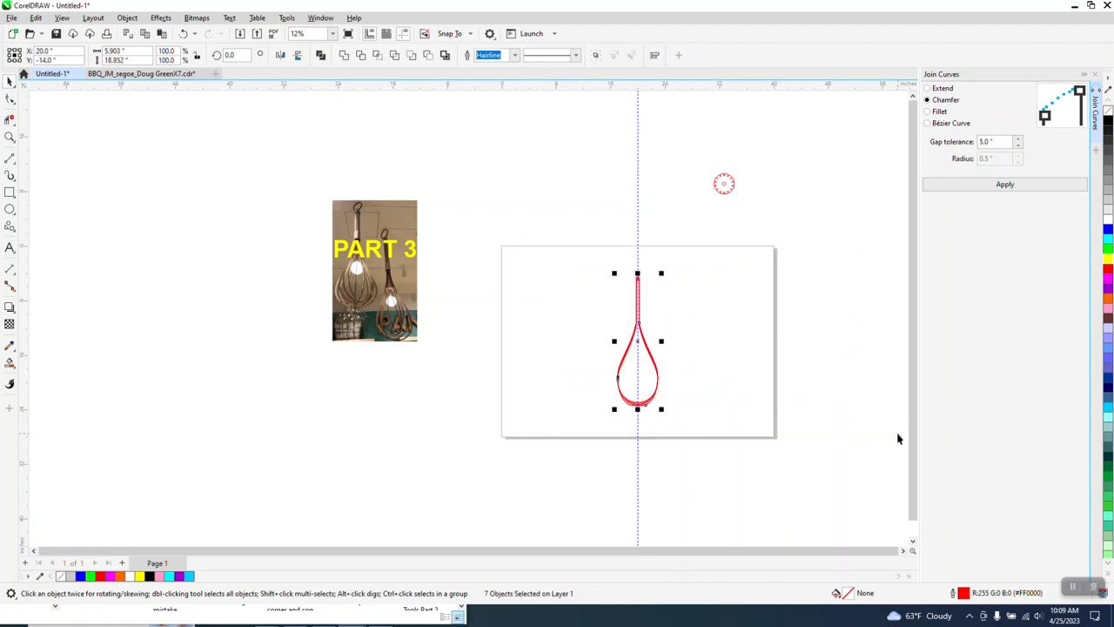
# Step: Select the one flat-bottomed outline in the centred stack and delete it
pyautogui.click(10, 136)
pyautogui.moveTo(572, 363); pyautogui.dragTo(768, 447)
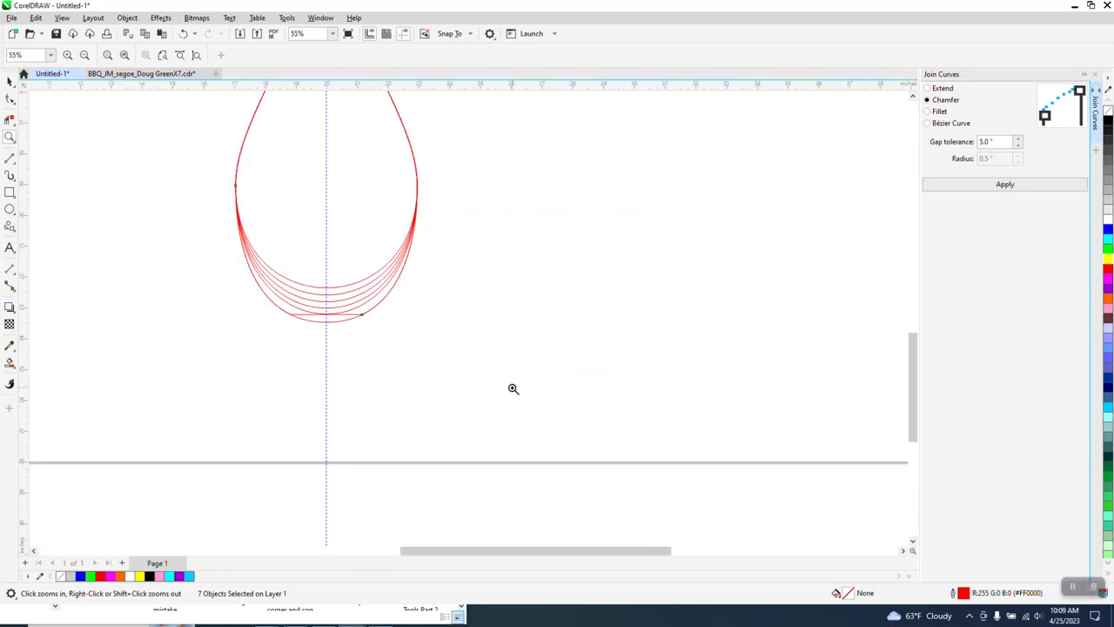
pyautogui.click(10, 81)
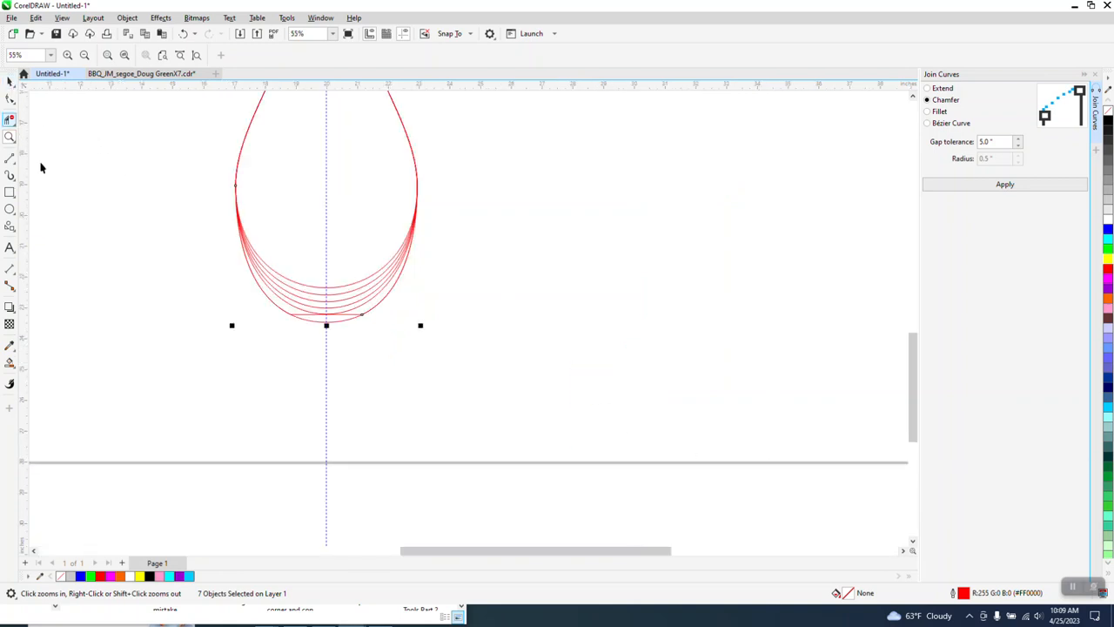
pyautogui.click(354, 316)
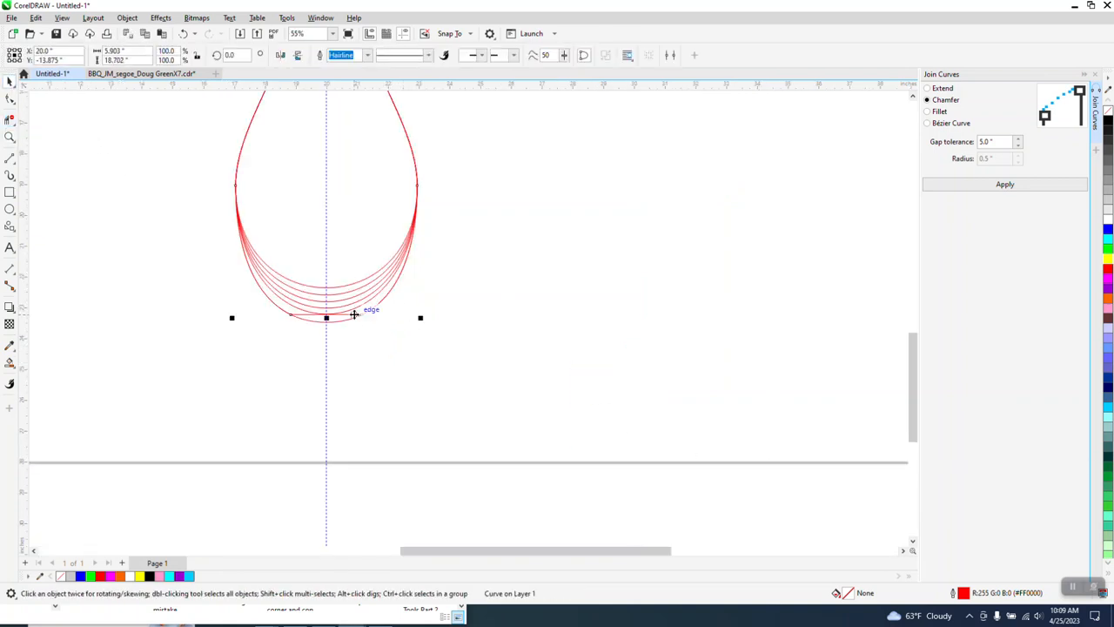
pyautogui.click(368, 337)
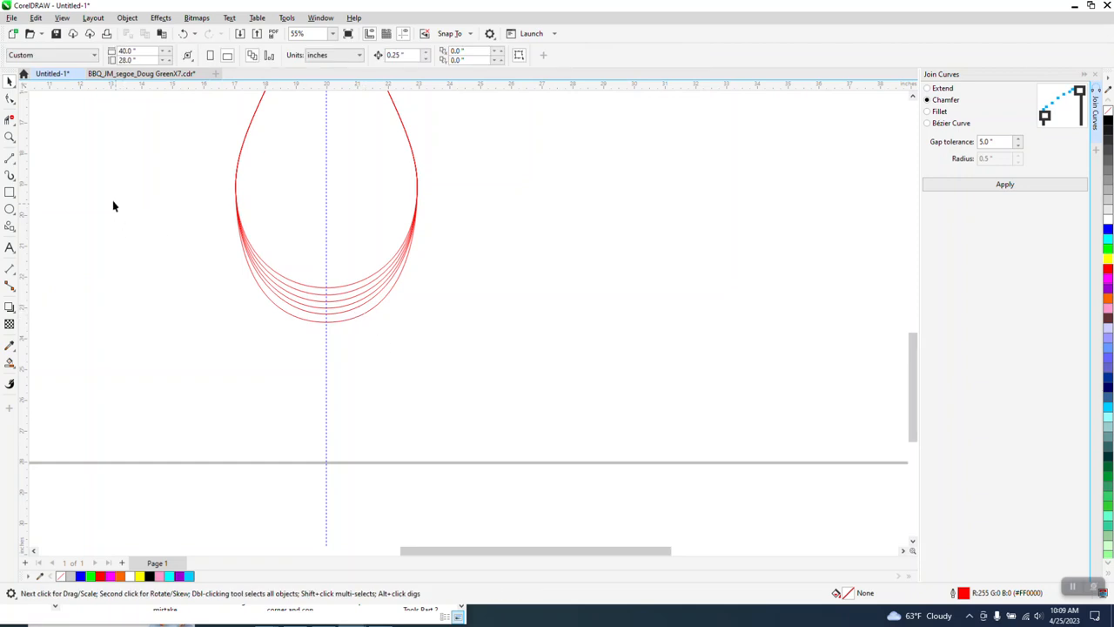
# Step: Set the nudge distance to 7 in and move the shortest outline five increments to the right of the stack
pyautogui.click(10, 136)
pyautogui.moveTo(231, 228); pyautogui.dragTo(504, 375)
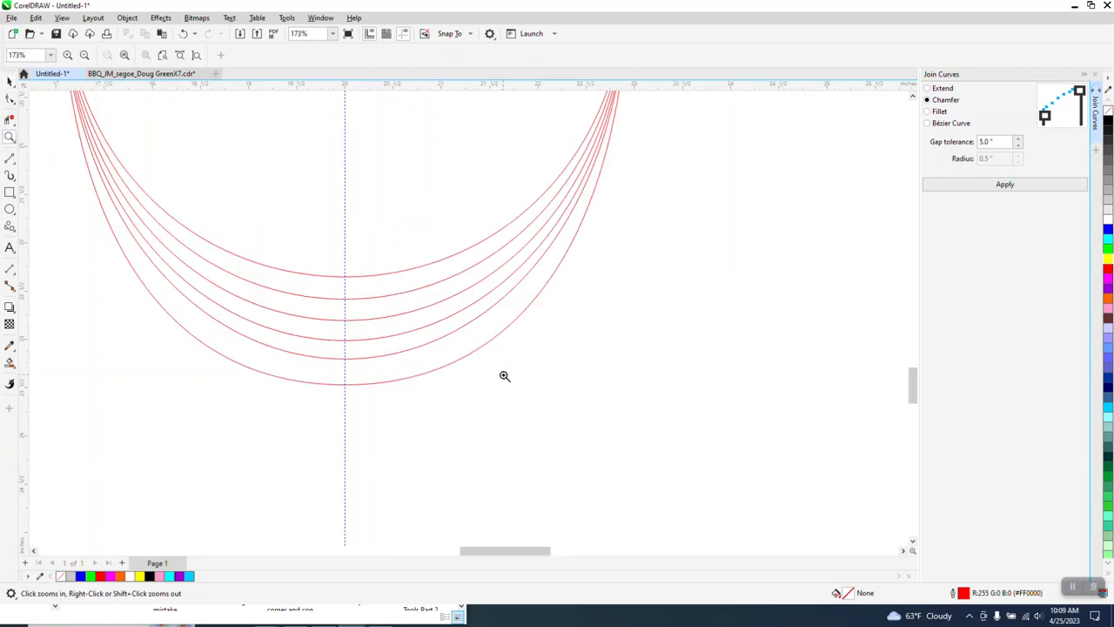
pyautogui.scroll(-5, 405, 383)
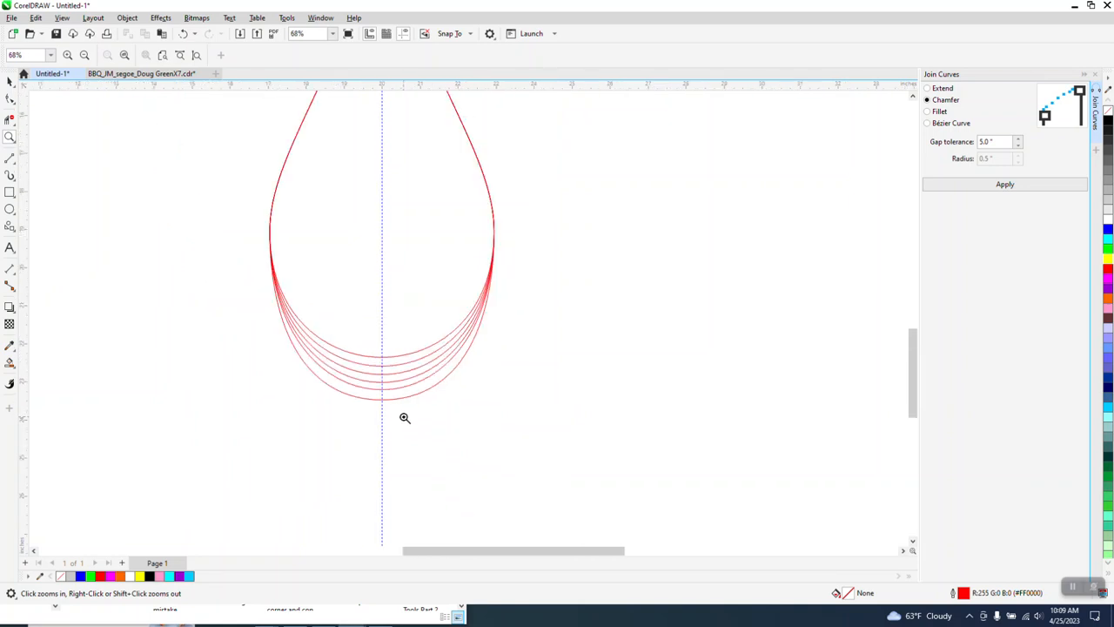
pyautogui.click(10, 82)
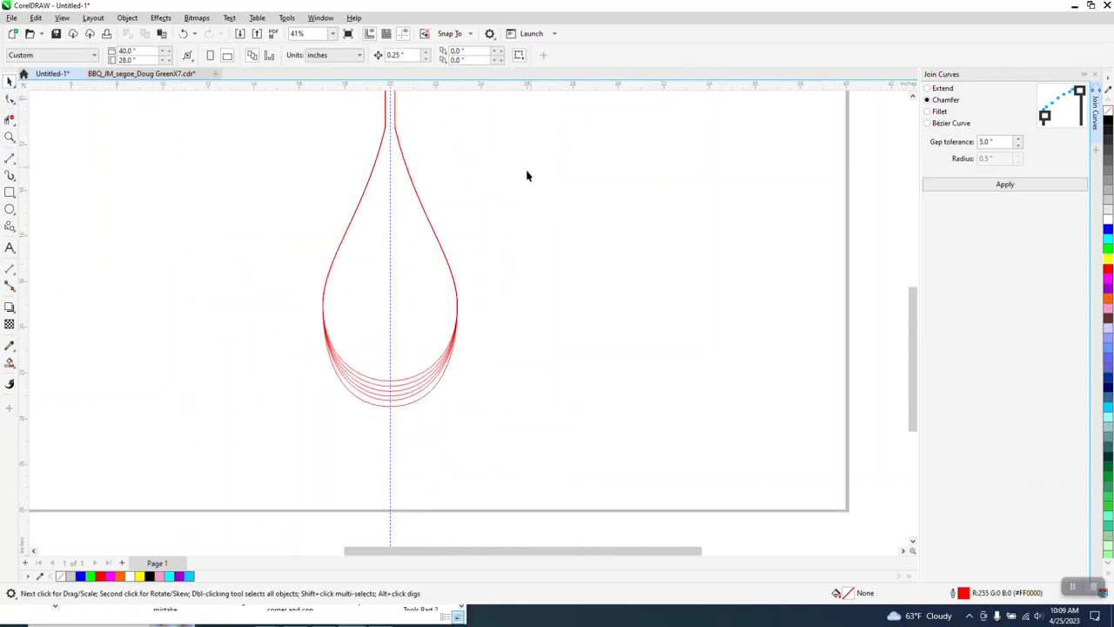
pyautogui.scroll(-2, 488, 187)
pyautogui.click(388, 57)
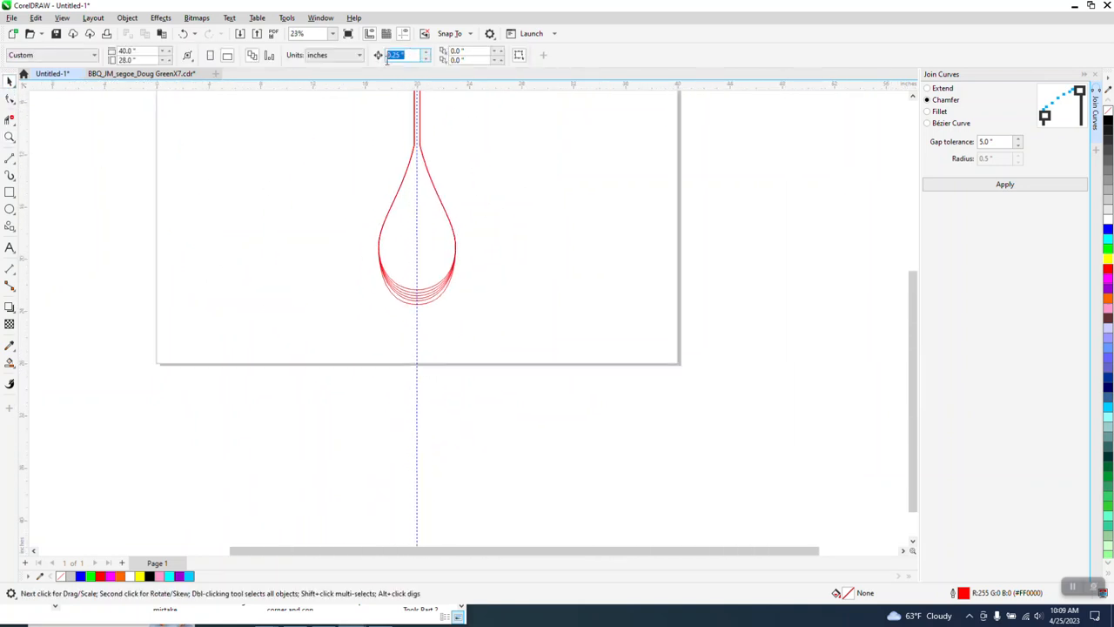
pyautogui.write('1')
pyautogui.click(427, 212)
pyautogui.press('Right')
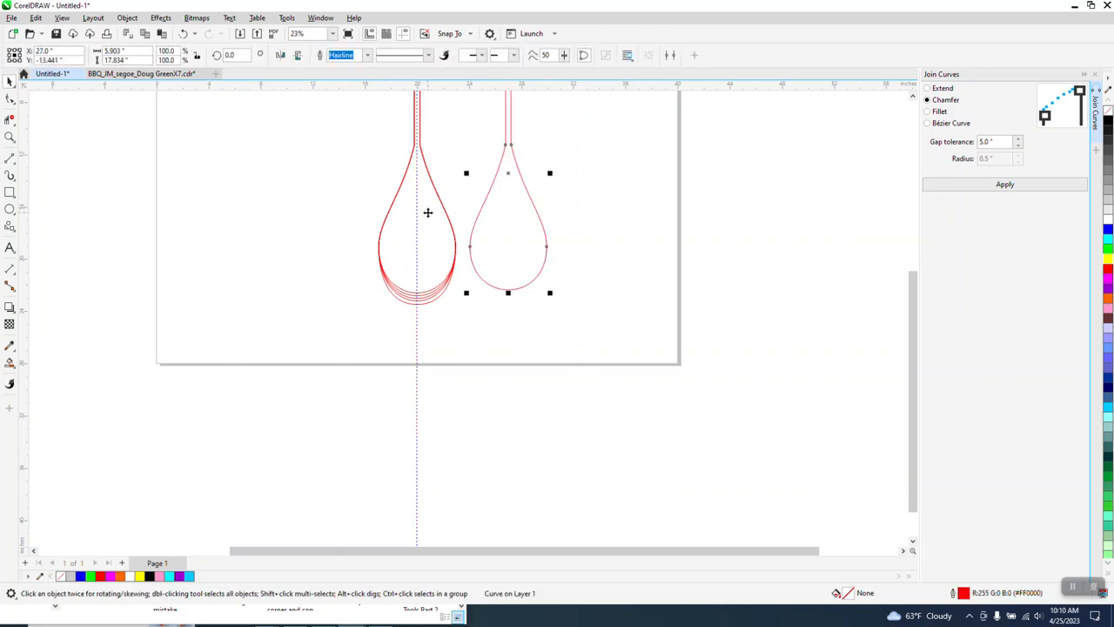
pyautogui.press('Right')
pyautogui.press('Right')
pyautogui.press('Right')
pyautogui.press('Right')
# Step: Move the second-shortest outline out of the stack to the right by four 7 in increments
pyautogui.click(410, 217)
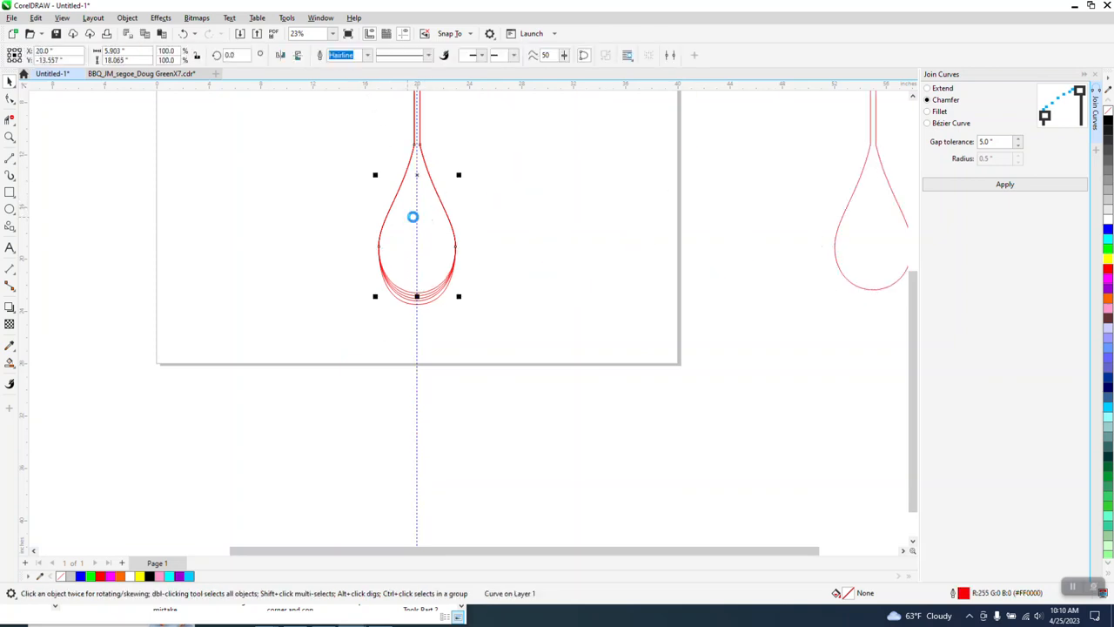
pyautogui.press('Right')
pyautogui.press('Right')
pyautogui.press('Right')
# Step: Move the third-shortest whisk outline out of the centred stack to the right by three 7 in increments
pyautogui.click(448, 254)
pyautogui.click(455, 253)
pyautogui.press('Right')
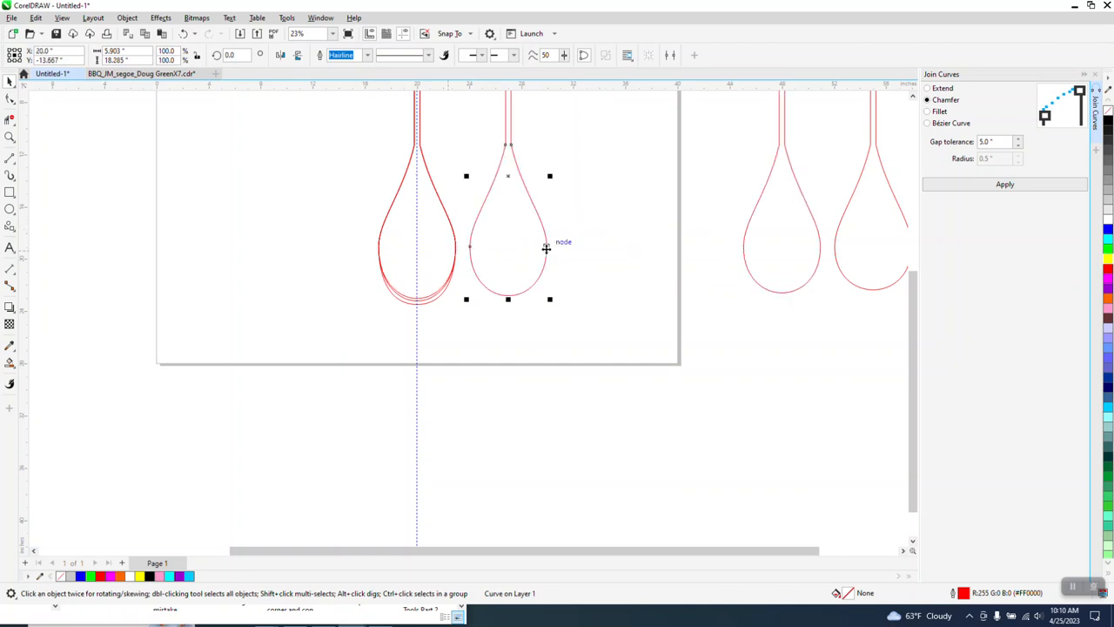
pyautogui.press('Right')
pyautogui.press('Right')
# Step: Move the next-longer outline two 7 in increments to the right of the stack and the following one a single increment
pyautogui.click(448, 254)
pyautogui.press('Right')
pyautogui.press('Right')
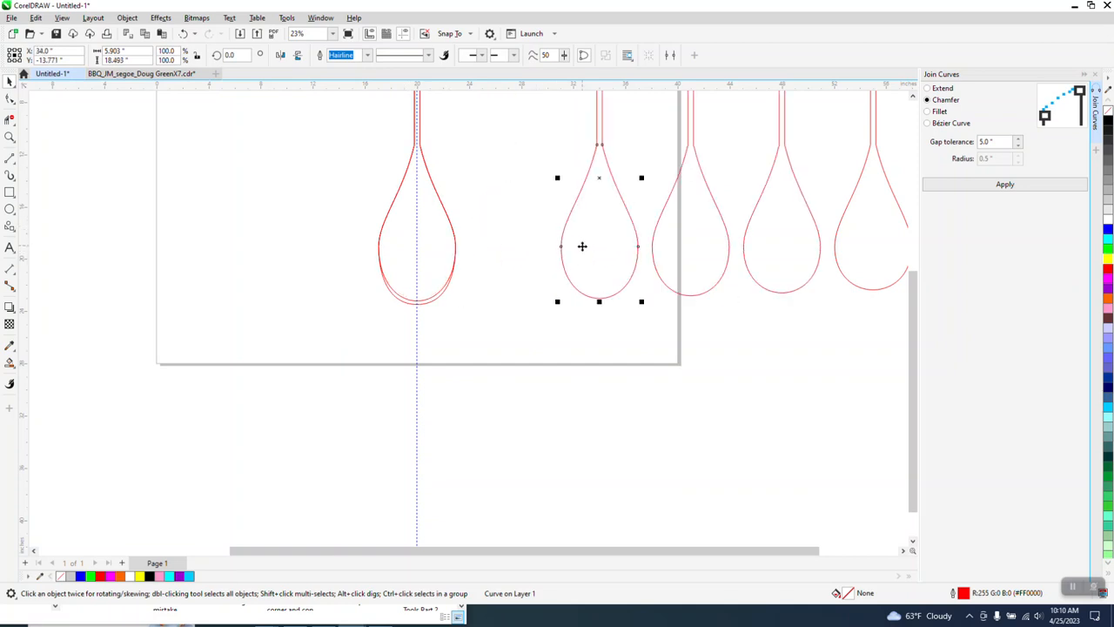
pyautogui.click(444, 261)
pyautogui.press('Right')
pyautogui.scroll(-1, 400, 385)
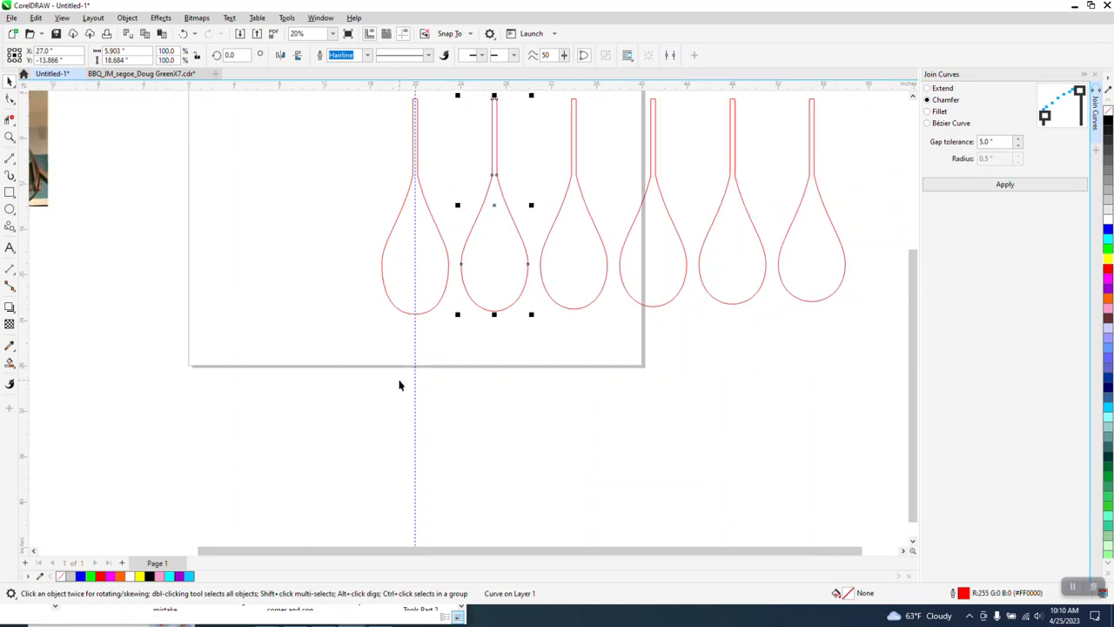
# Step: Shift each of the six whisk outlines 7 in to the left, working from the longest to the shortest
pyautogui.click(412, 291)
pyautogui.press('Left')
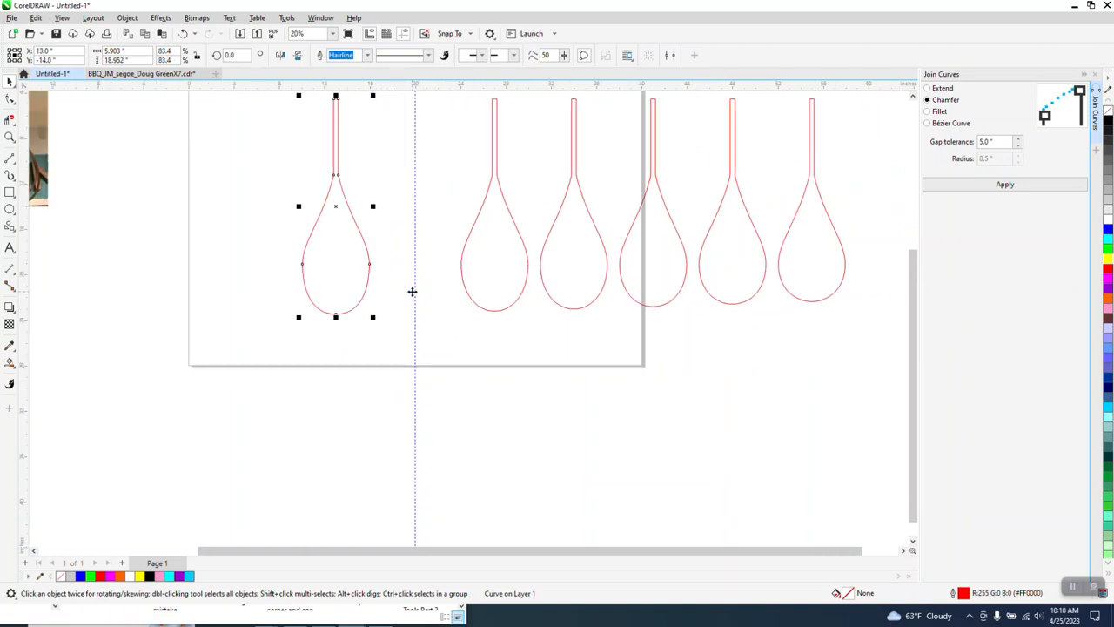
pyautogui.click(515, 288)
pyautogui.press('Left')
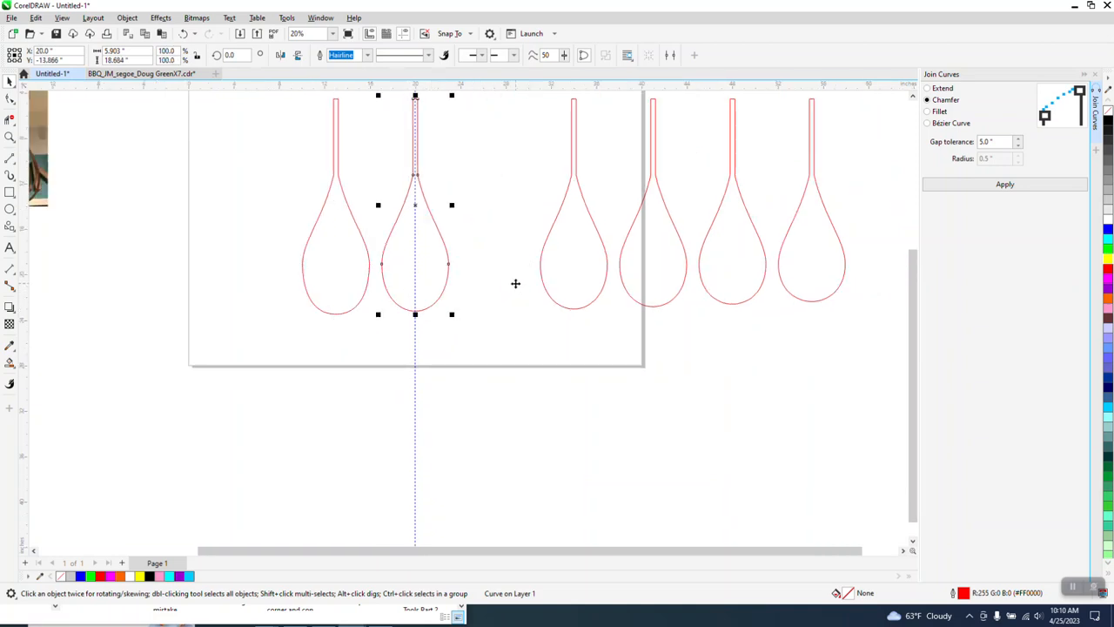
pyautogui.scroll(-1, 561, 289)
pyautogui.click(561, 288)
pyautogui.press('Left')
pyautogui.click(632, 278)
pyautogui.press('Left')
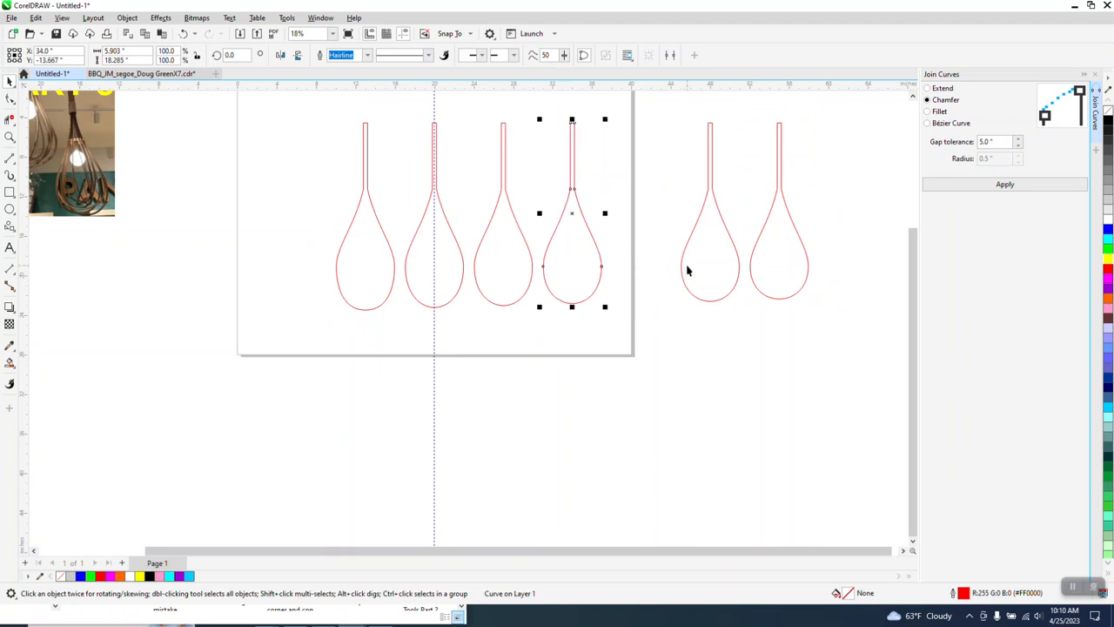
pyautogui.click(686, 269)
pyautogui.press('Left')
pyautogui.click(775, 263)
pyautogui.press('Left')
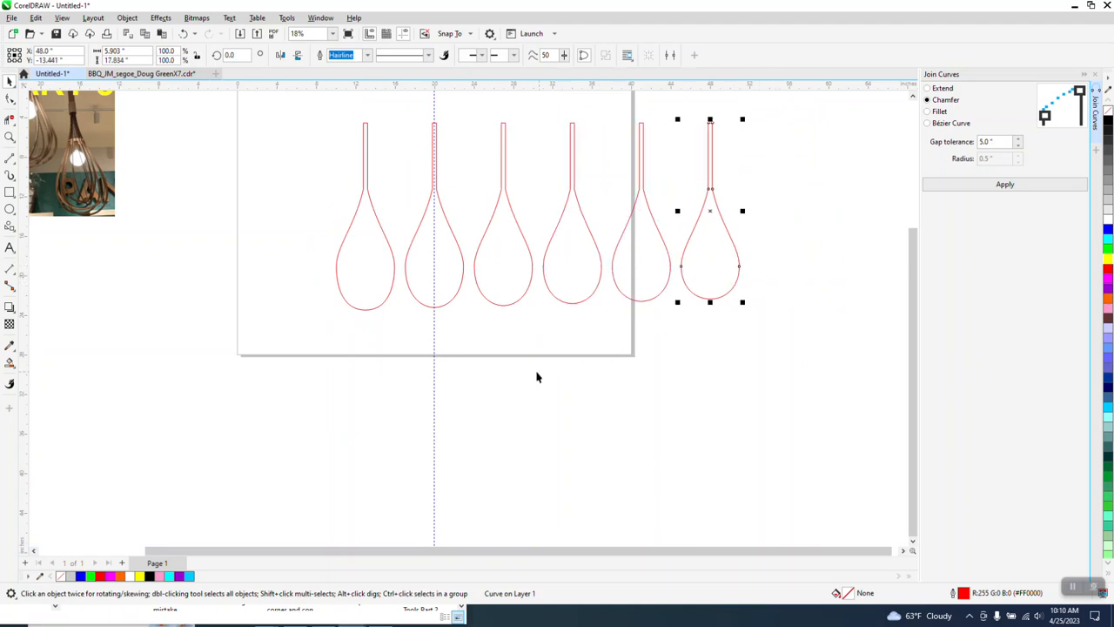
# Step: Select the top end nodes of all six whisk handles together and break the curves apart there
pyautogui.click(11, 138)
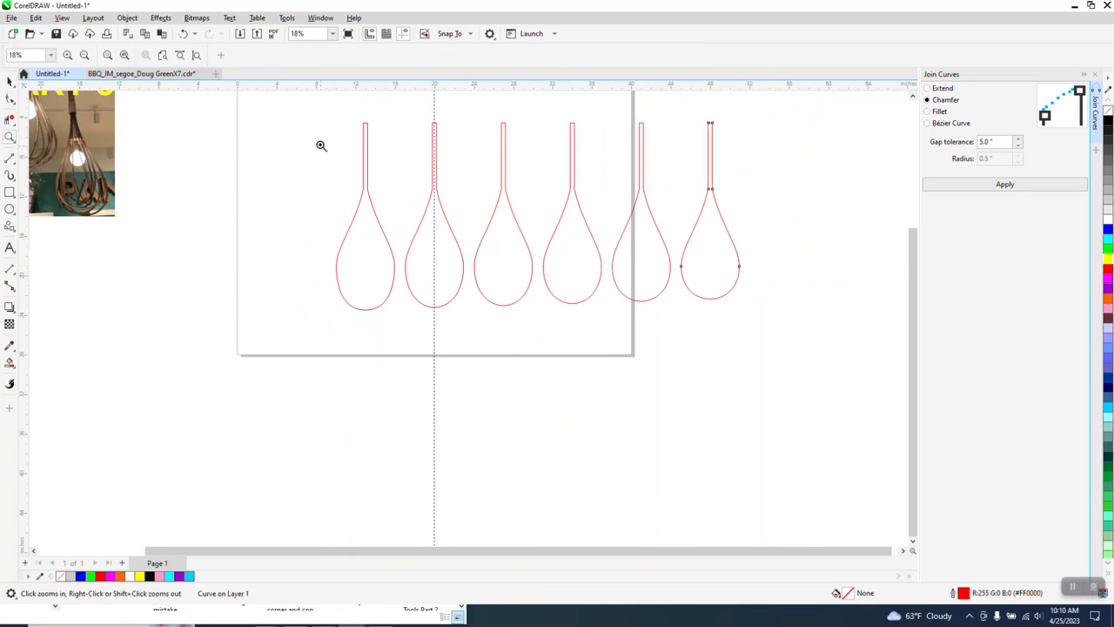
pyautogui.moveTo(315, 108); pyautogui.dragTo(828, 331)
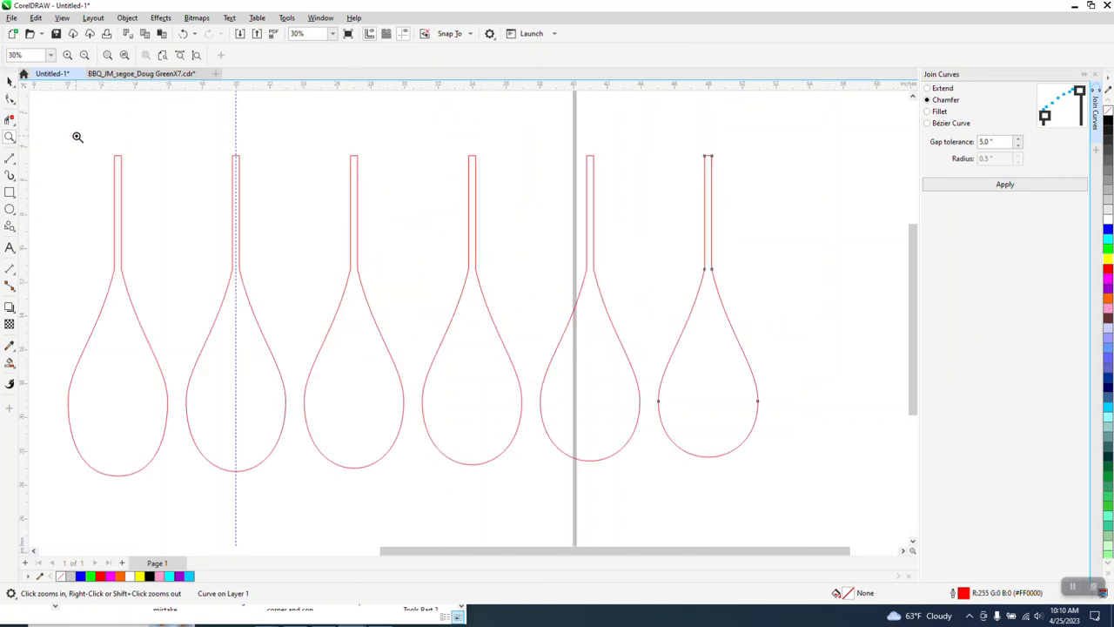
pyautogui.moveTo(693, 232); pyautogui.dragTo(694, 231)
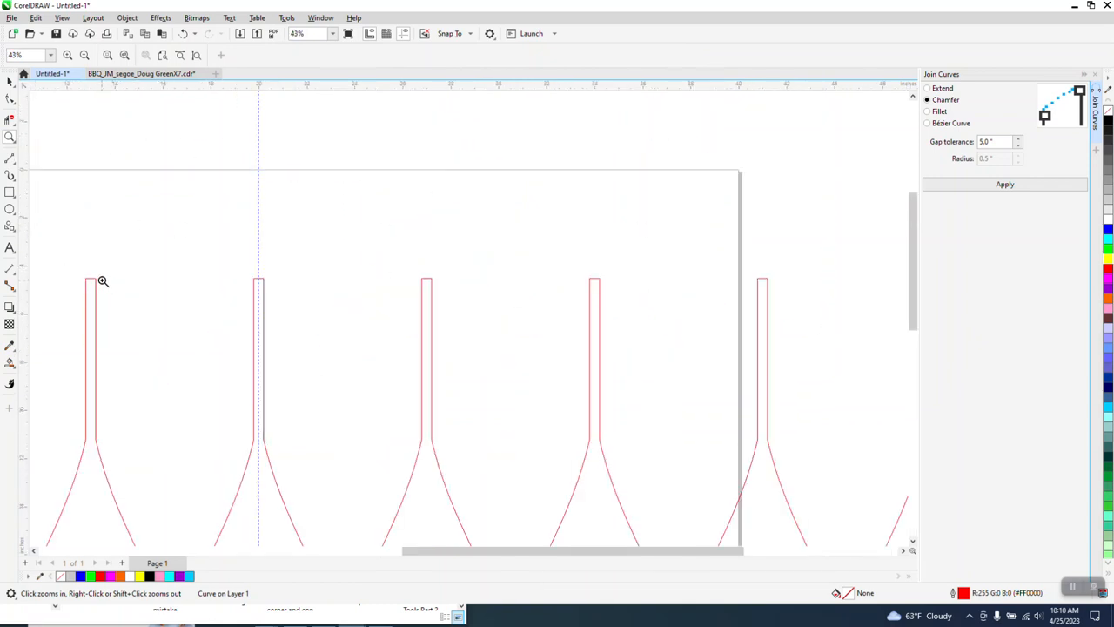
pyautogui.click(10, 98)
pyautogui.scroll(-1, 145, 232)
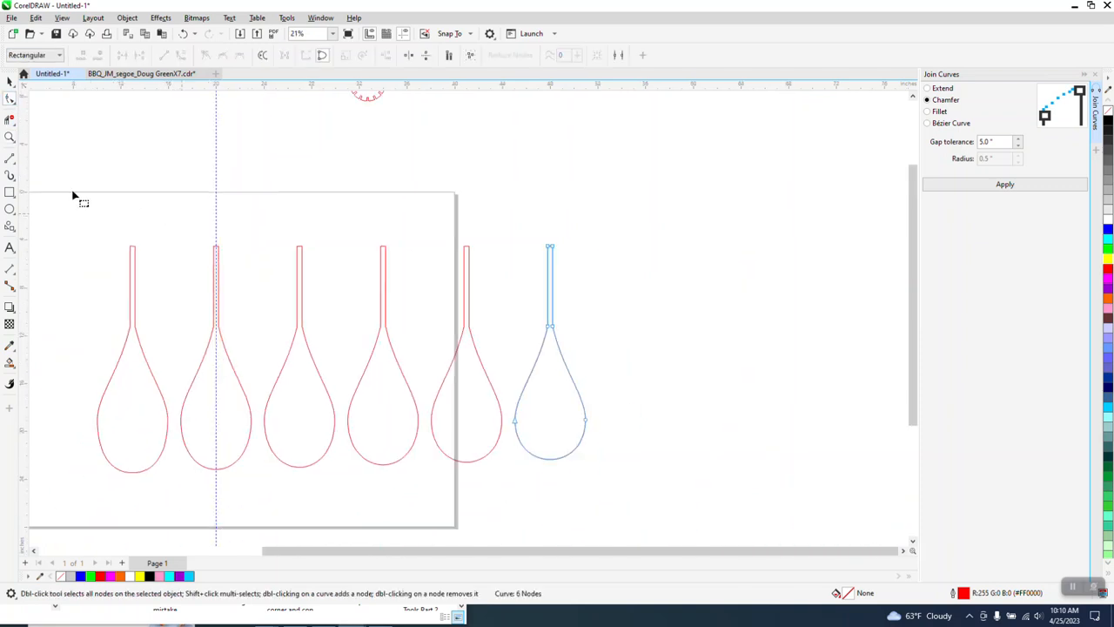
pyautogui.click(10, 82)
pyautogui.moveTo(67, 215); pyautogui.dragTo(105, 437)
pyautogui.moveTo(602, 477); pyautogui.dragTo(619, 465)
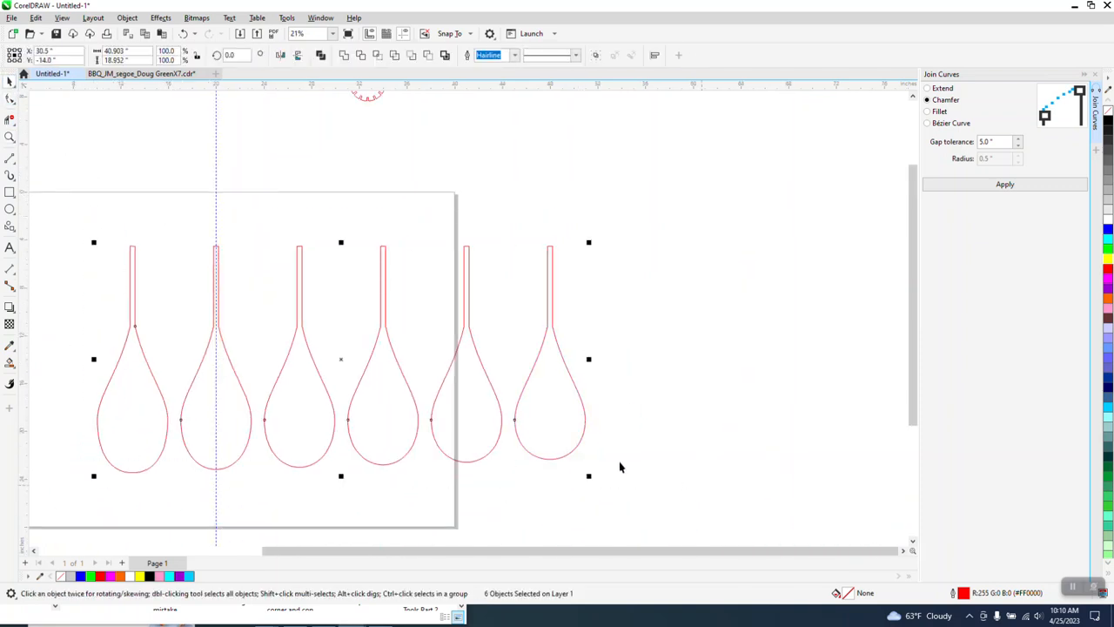
pyautogui.click(10, 100)
pyautogui.moveTo(105, 228); pyautogui.dragTo(611, 283)
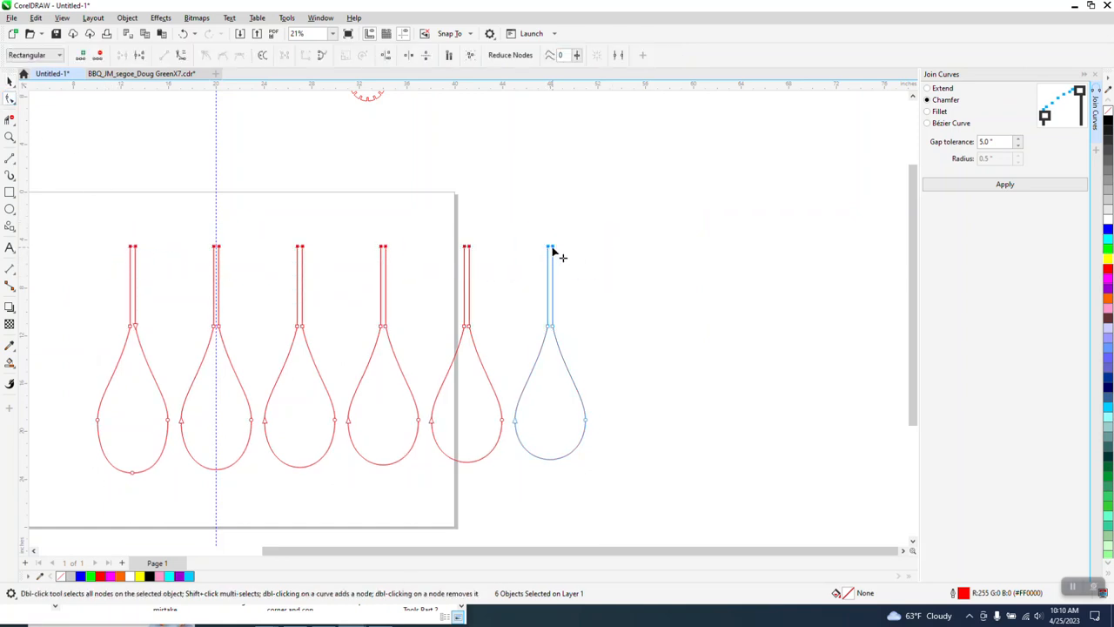
pyautogui.rightClick(552, 251)
pyautogui.click(613, 300)
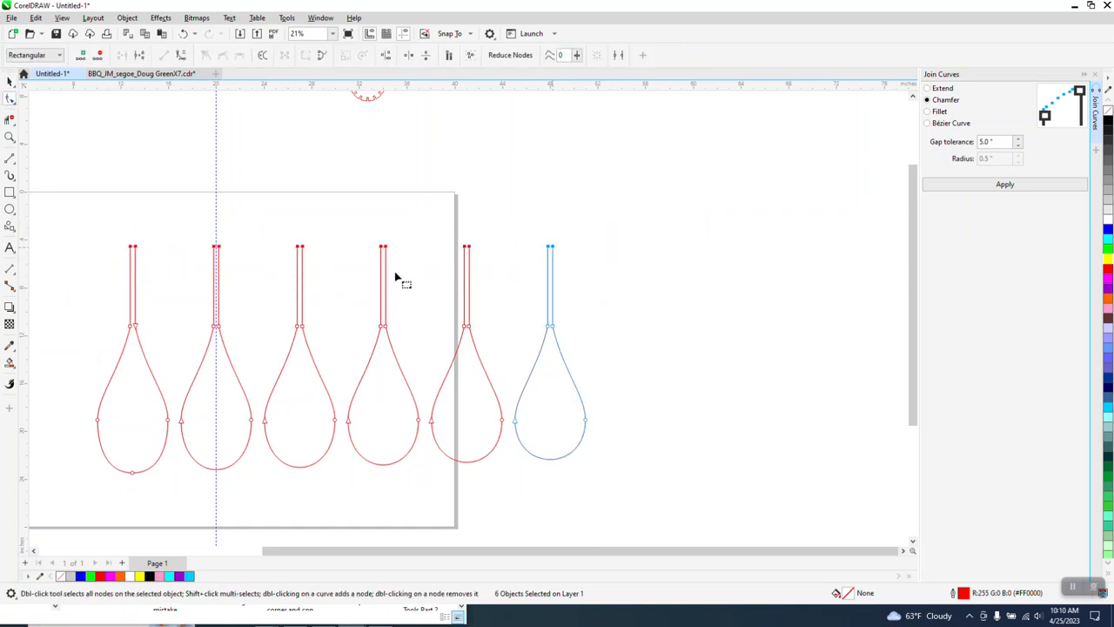
# Step: Remove the short segment closing the top of each of the six handles with Virtual Segment Delete
pyautogui.click(9, 136)
pyautogui.click(132, 149)
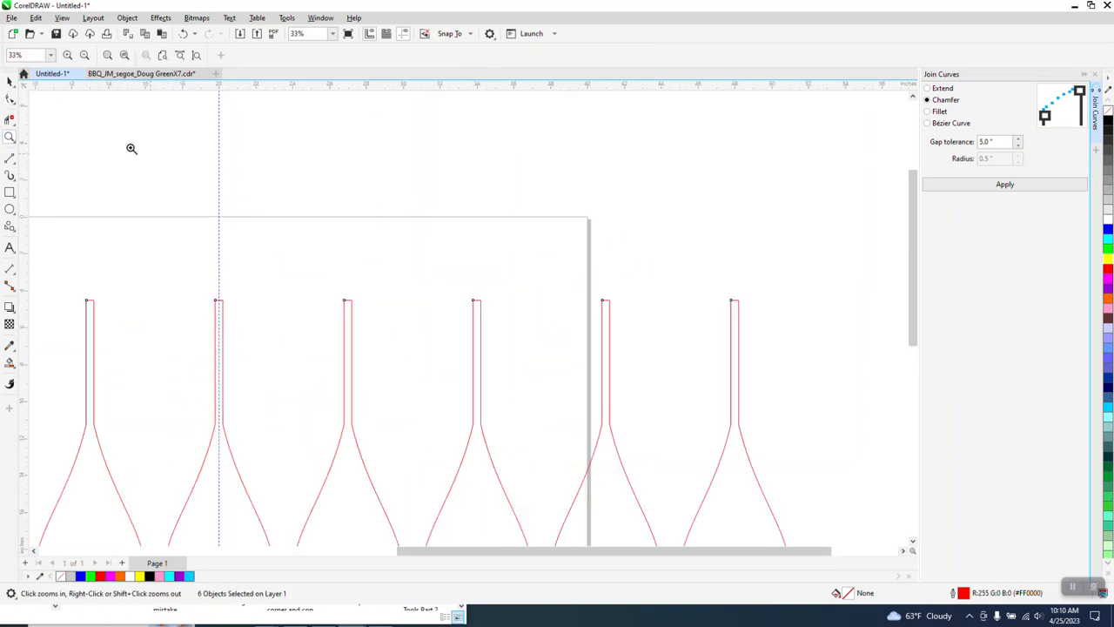
pyautogui.click(10, 118)
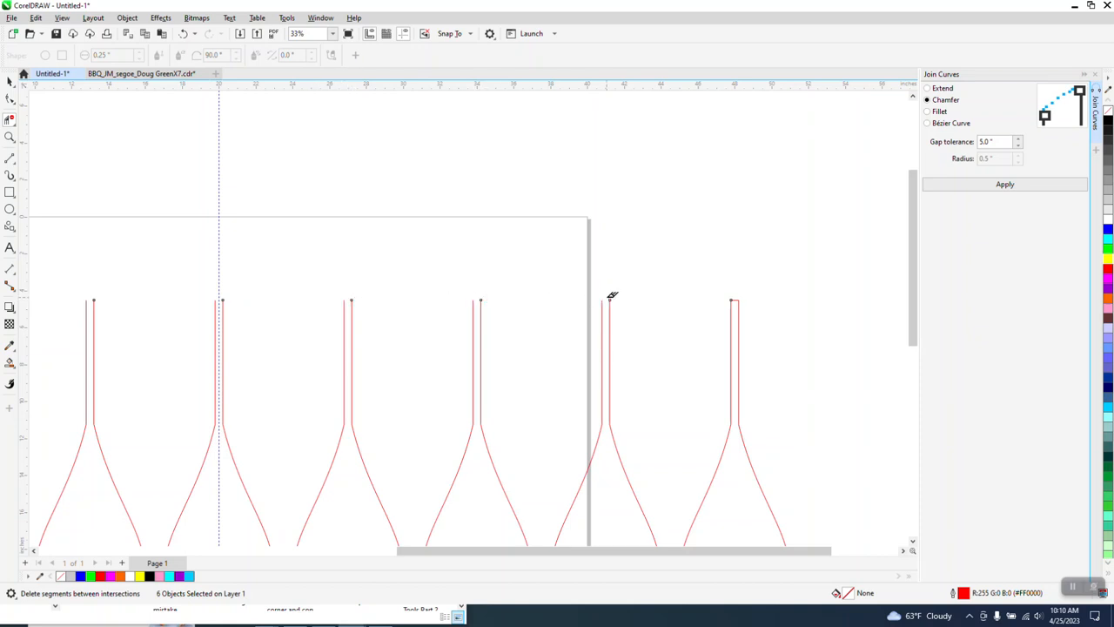
pyautogui.scroll(-3, 614, 246)
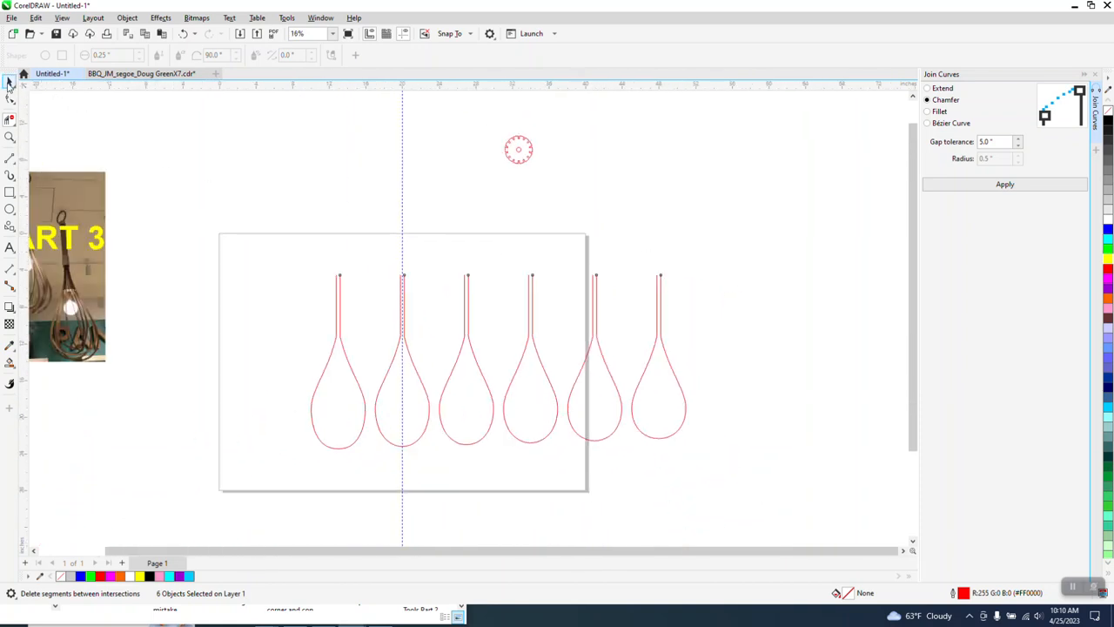
# Step: Select all six open-topped whisk outlines and set their outline width to 0.25 in
pyautogui.click(9, 81)
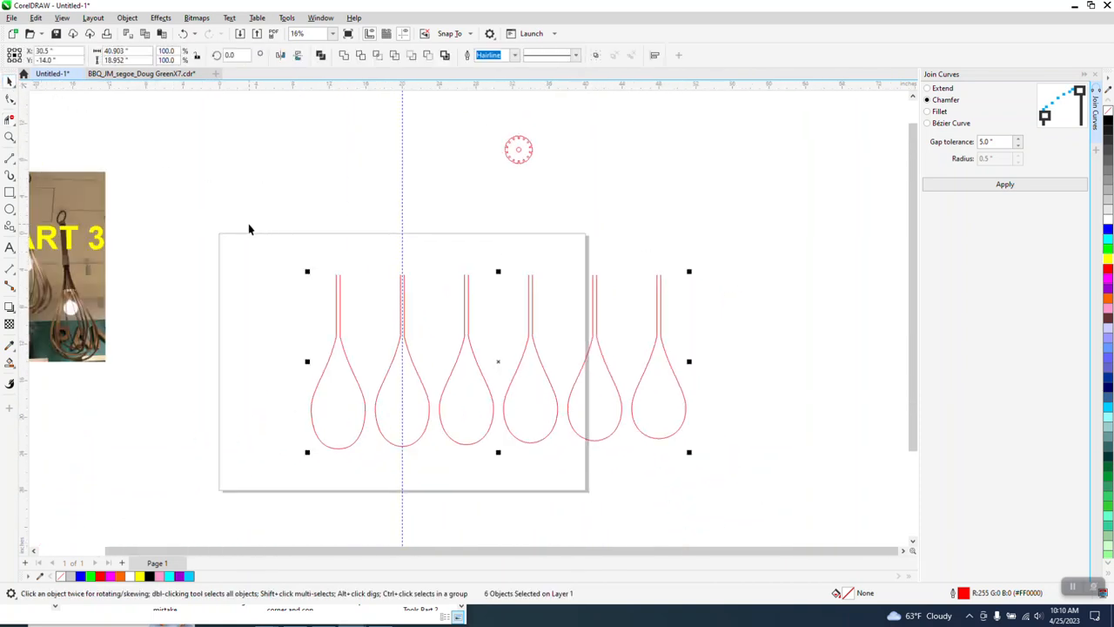
pyautogui.moveTo(248, 229); pyautogui.dragTo(855, 498)
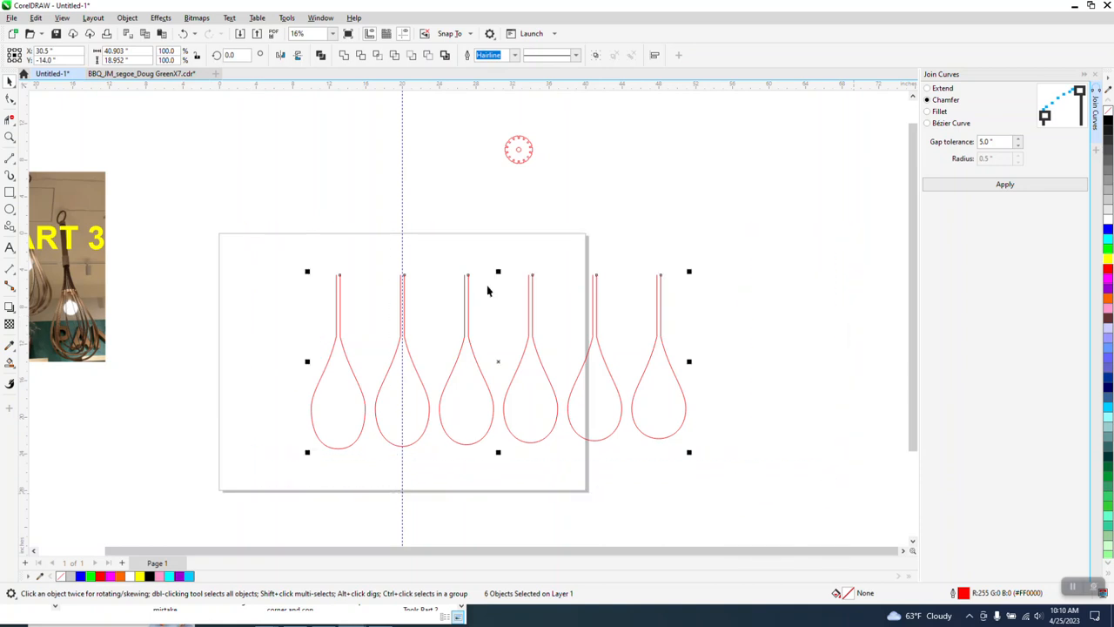
pyautogui.click(514, 55)
pyautogui.click(495, 164)
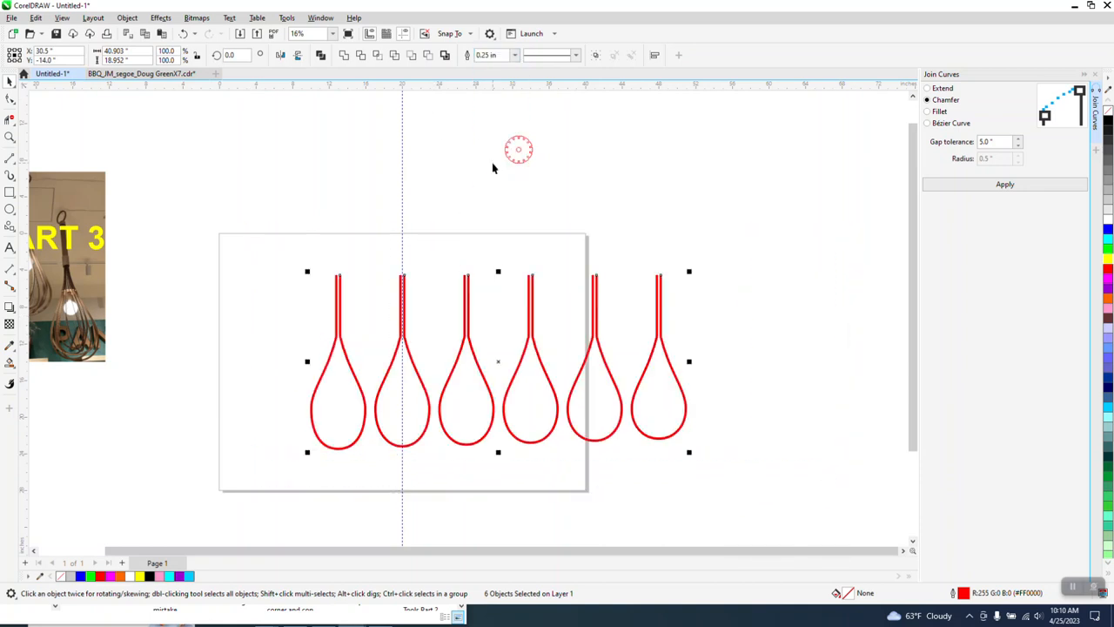
# Step: Convert the six thick outlines to objects, remove their fill and give them a red hairline outline
pyautogui.click(127, 18)
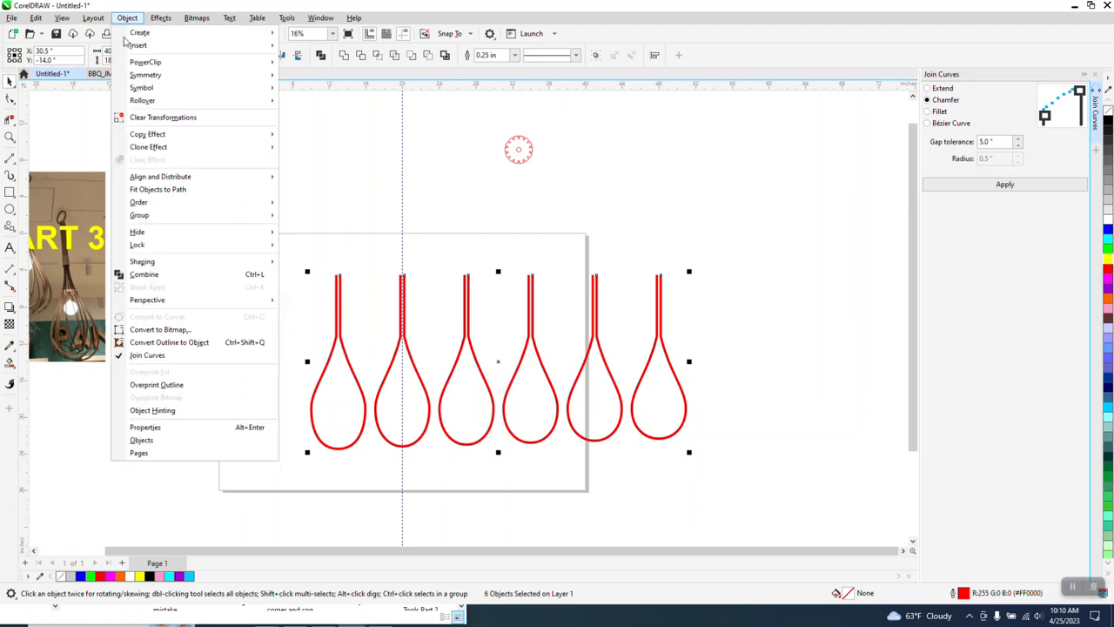
pyautogui.click(193, 343)
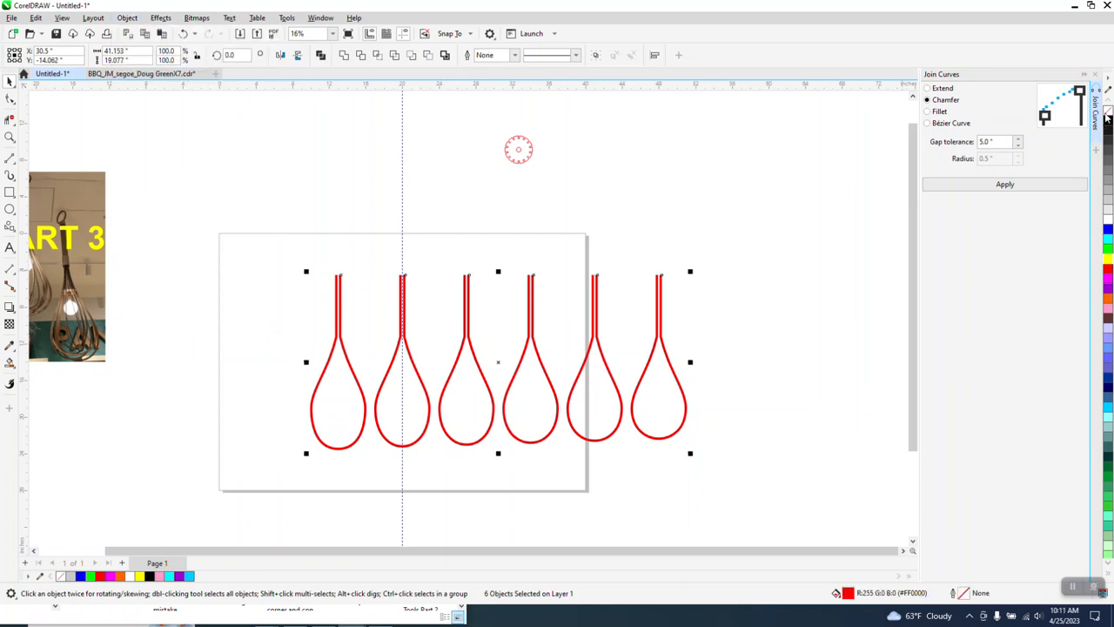
pyautogui.click(1108, 114)
pyautogui.rightClick(1108, 269)
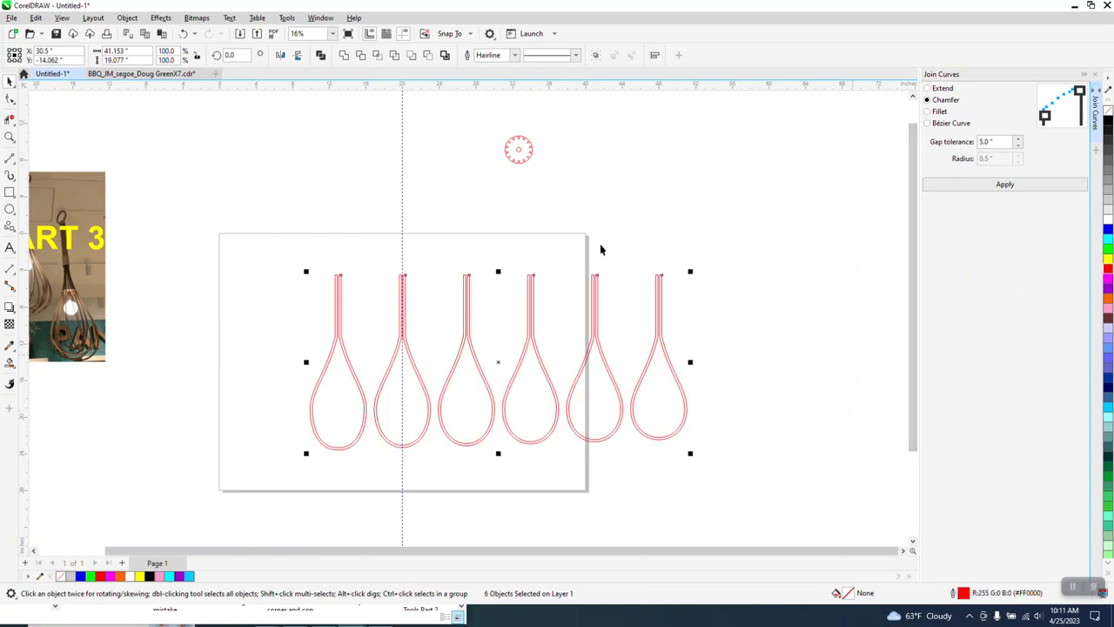
# Step: Undo the stray move of the disc's centre hole and place the whole notched disc between the third and fourth handles
pyautogui.click(521, 152)
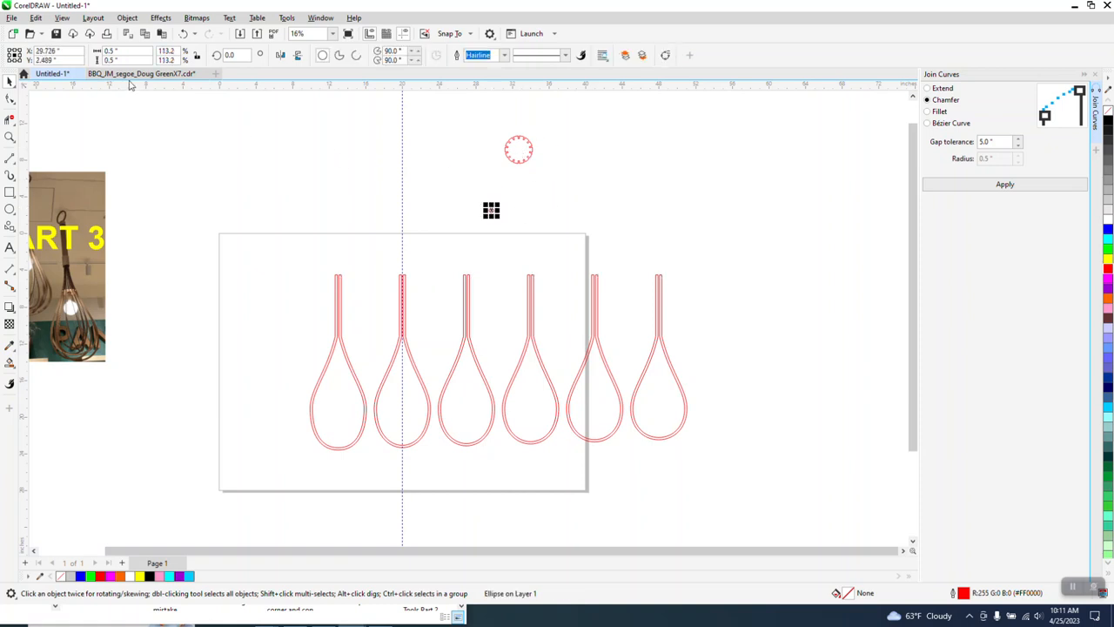
pyautogui.click(184, 34)
pyautogui.moveTo(486, 114)
pyautogui.mouseDown()
pyautogui.moveTo(504, 147)
pyautogui.moveTo(556, 182)
pyautogui.moveTo(523, 167)
pyautogui.moveTo(505, 363)
pyautogui.moveTo(529, 361)
pyautogui.moveTo(501, 323)
pyautogui.mouseUp()
# Step: Draw a 2-Point Line about 35.1 in wide from the bottom of the longest whisk to the bottom of the shortest
pyautogui.click(10, 137)
pyautogui.moveTo(276, 254); pyautogui.dragTo(789, 511)
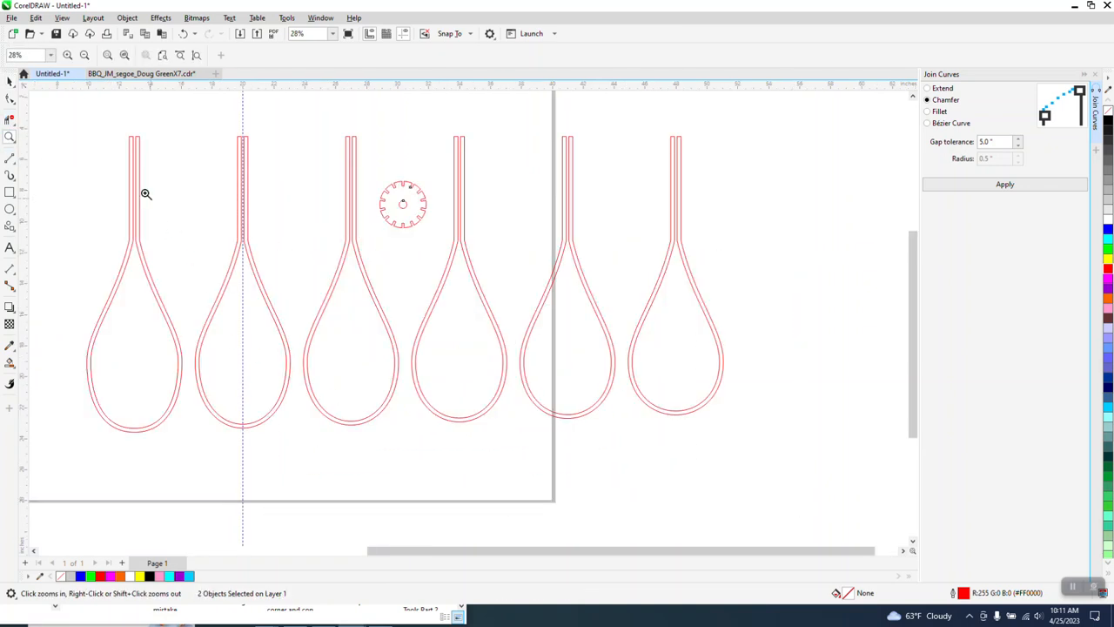
pyautogui.click(19, 163)
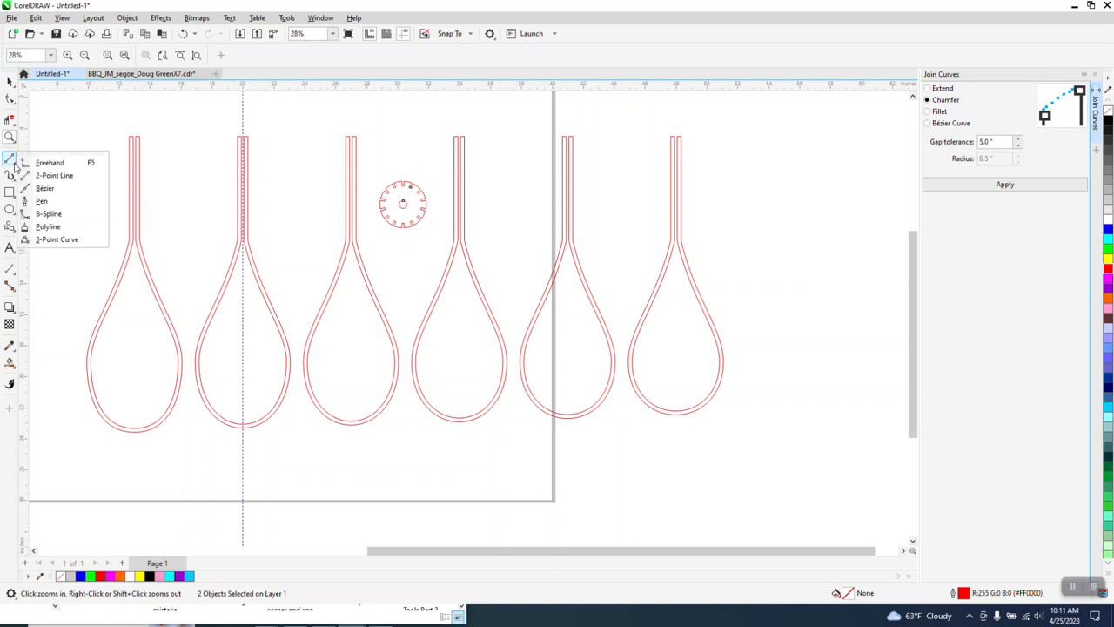
pyautogui.click(20, 178)
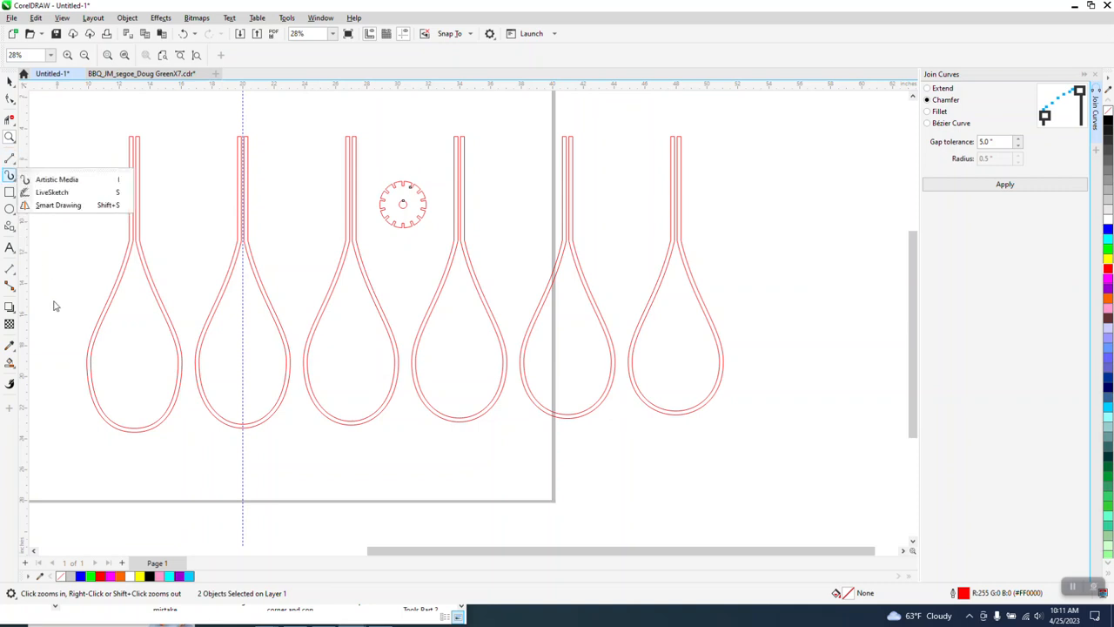
pyautogui.click(18, 164)
pyautogui.click(40, 175)
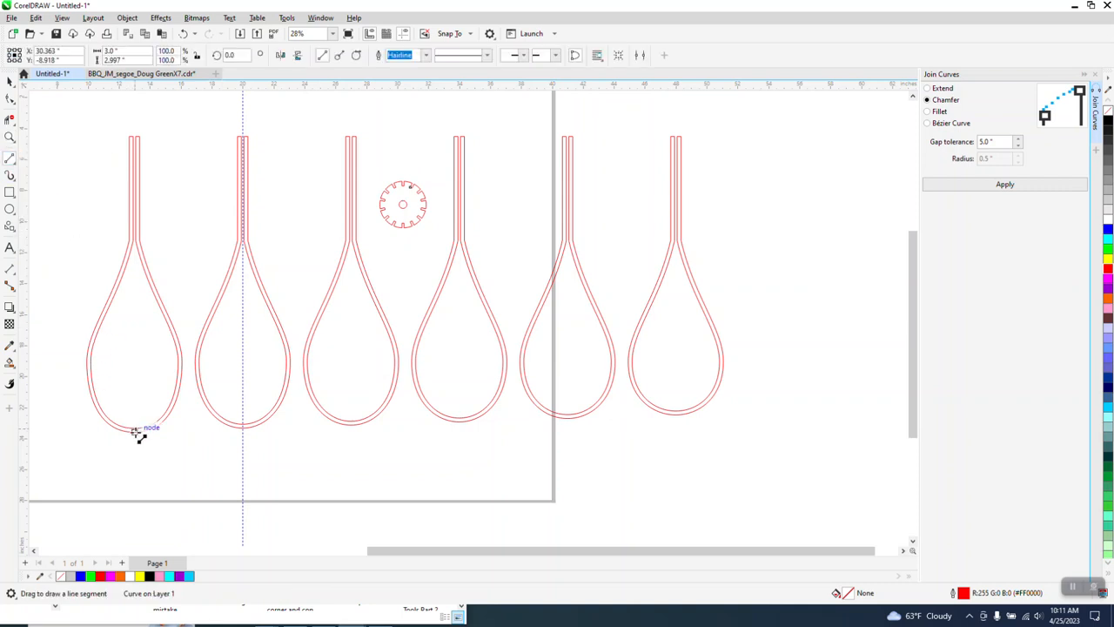
pyautogui.moveTo(134, 431); pyautogui.dragTo(682, 421)
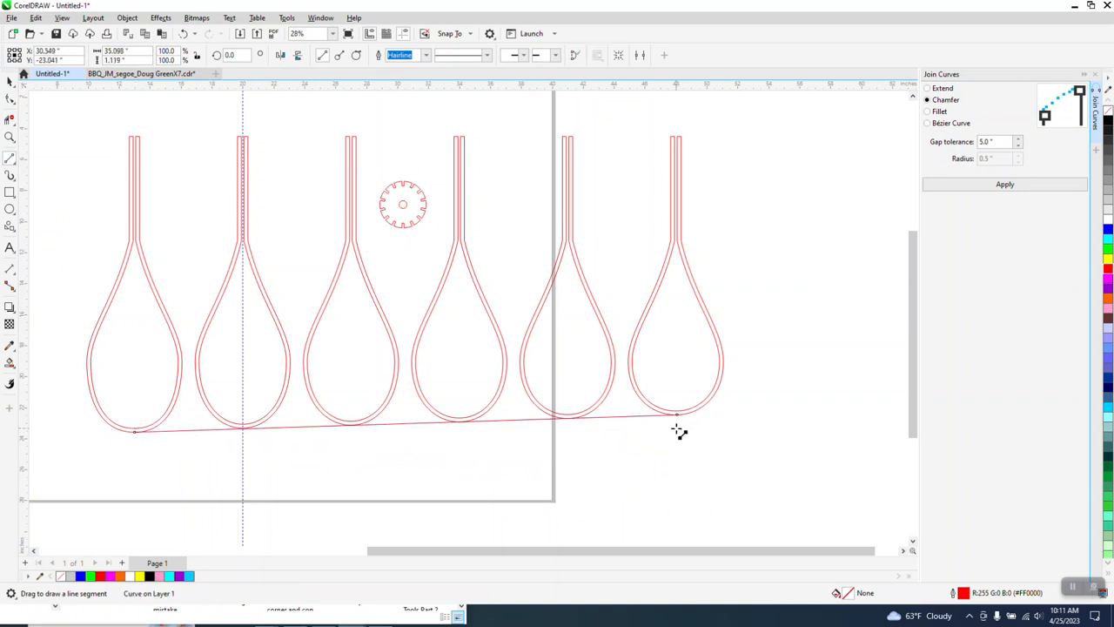
# Step: Delete the slanted line running along the bottoms of the six whisk shapes
pyautogui.scroll(-1, 677, 431)
pyautogui.click(13, 99)
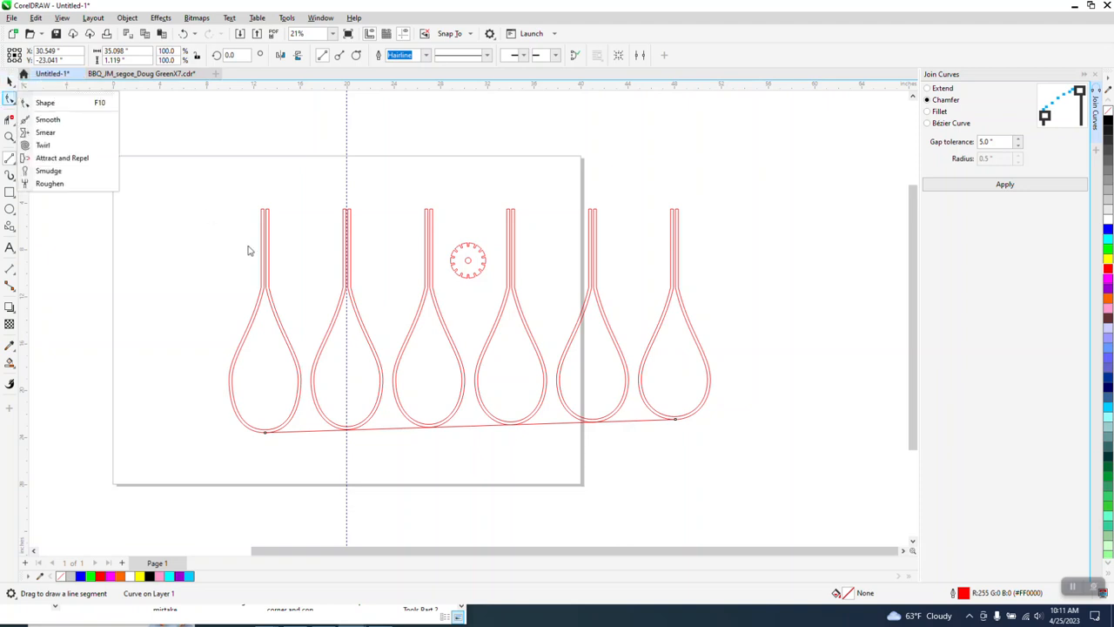
pyautogui.press('Escape')
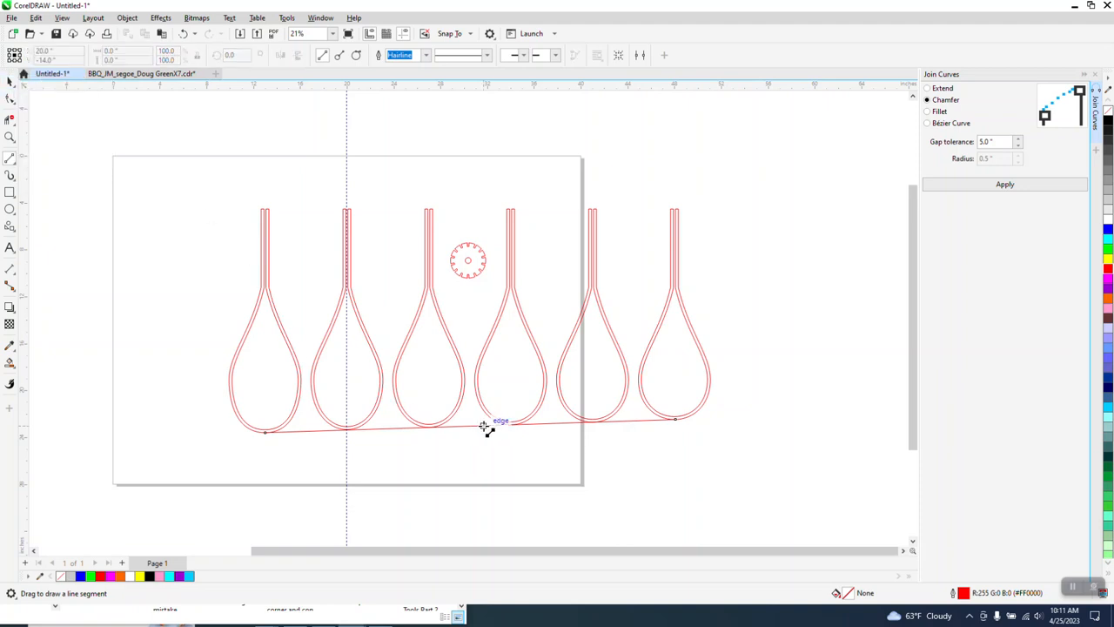
pyautogui.click(12, 84)
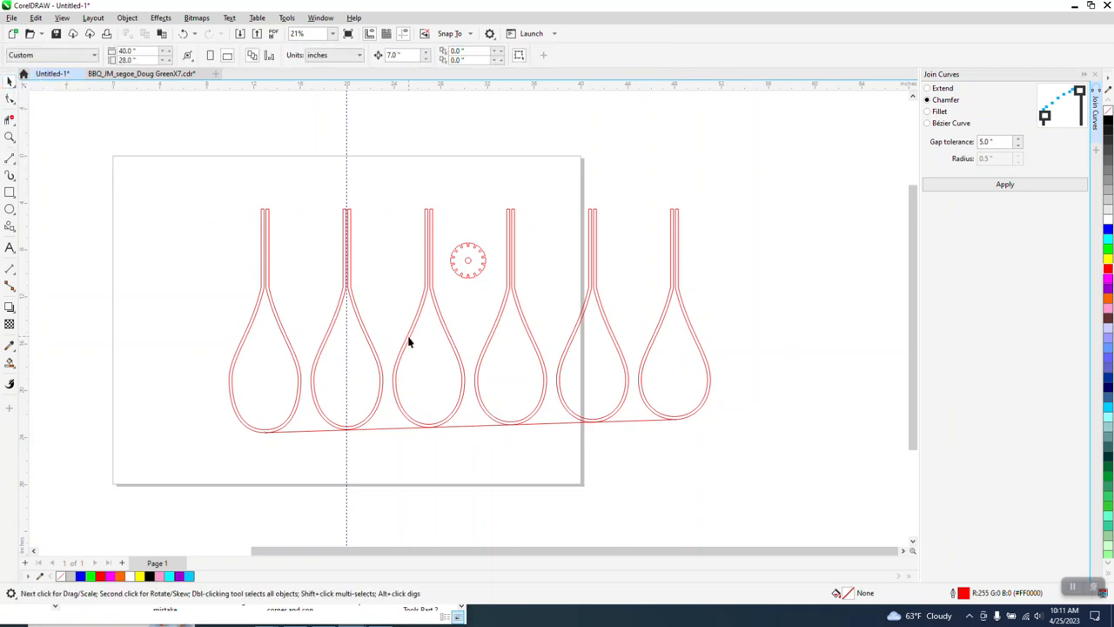
pyautogui.click(475, 427)
pyautogui.press('Delete')
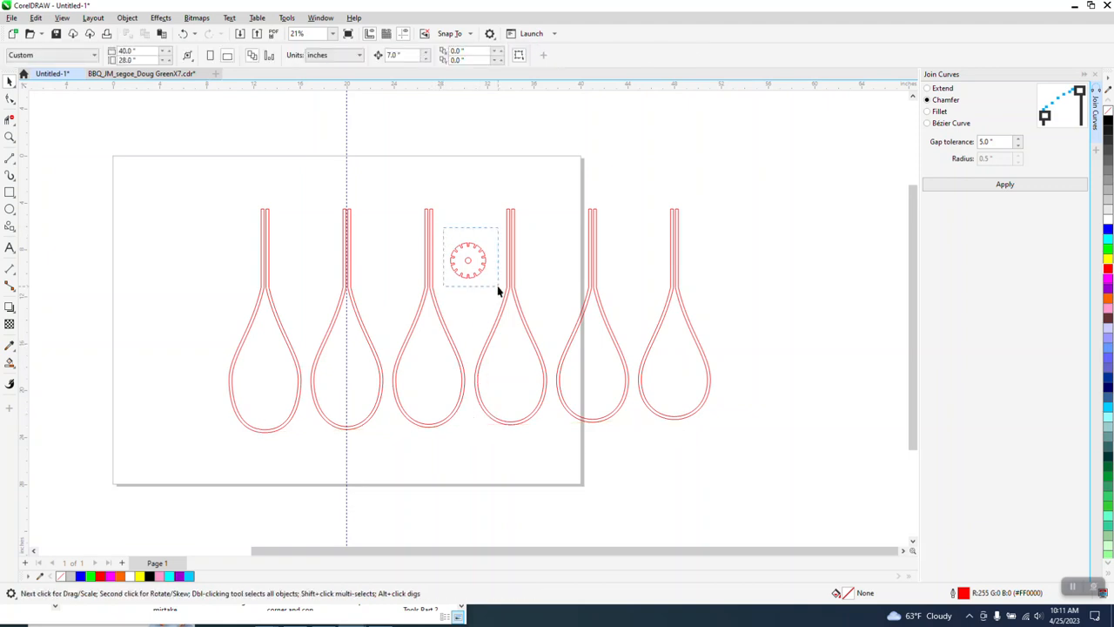
# Step: Move the notched disc up to the page's upper edge, and centre all six whisk shapes on the page in one stack
pyautogui.click(470, 260)
pyautogui.moveTo(470, 259); pyautogui.dragTo(470, 162)
pyautogui.moveTo(217, 192); pyautogui.dragTo(779, 460)
pyautogui.press('p')
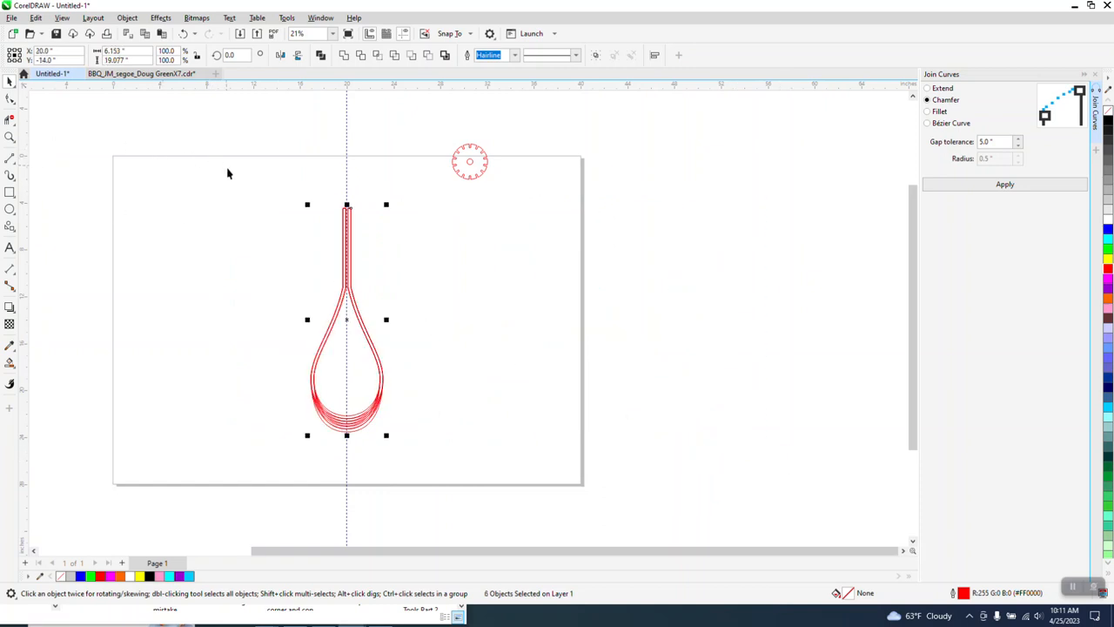
# Step: Examine how the rounded bottoms of the six stacked whisk shapes nest within one another
pyautogui.click(9, 136)
pyautogui.moveTo(245, 306); pyautogui.dragTo(540, 507)
pyautogui.scroll(-2, 380, 391)
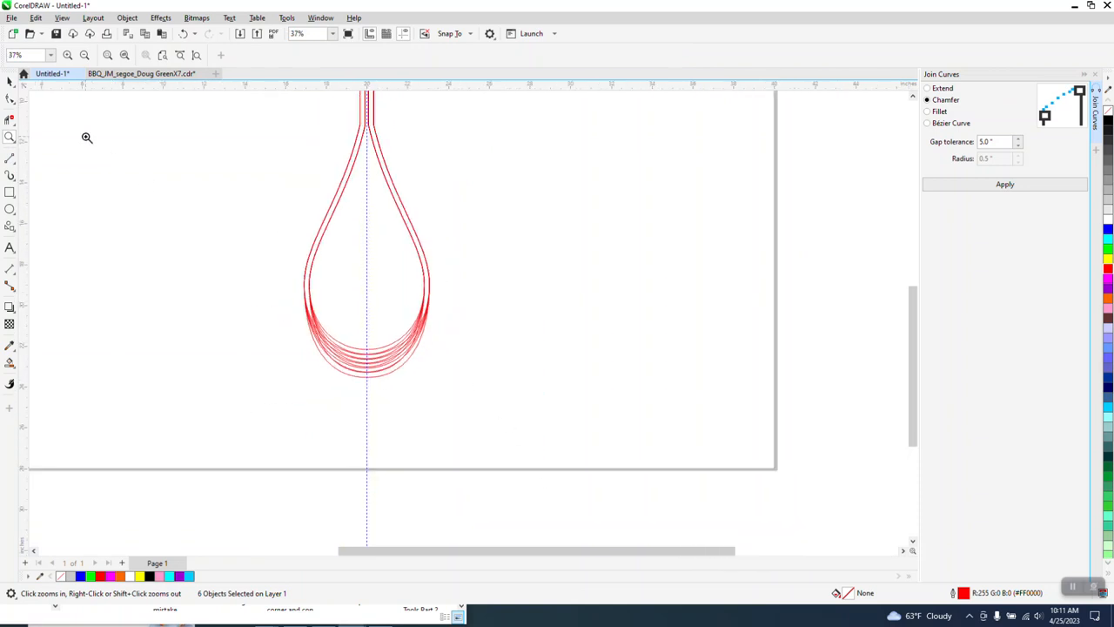
pyautogui.click(9, 81)
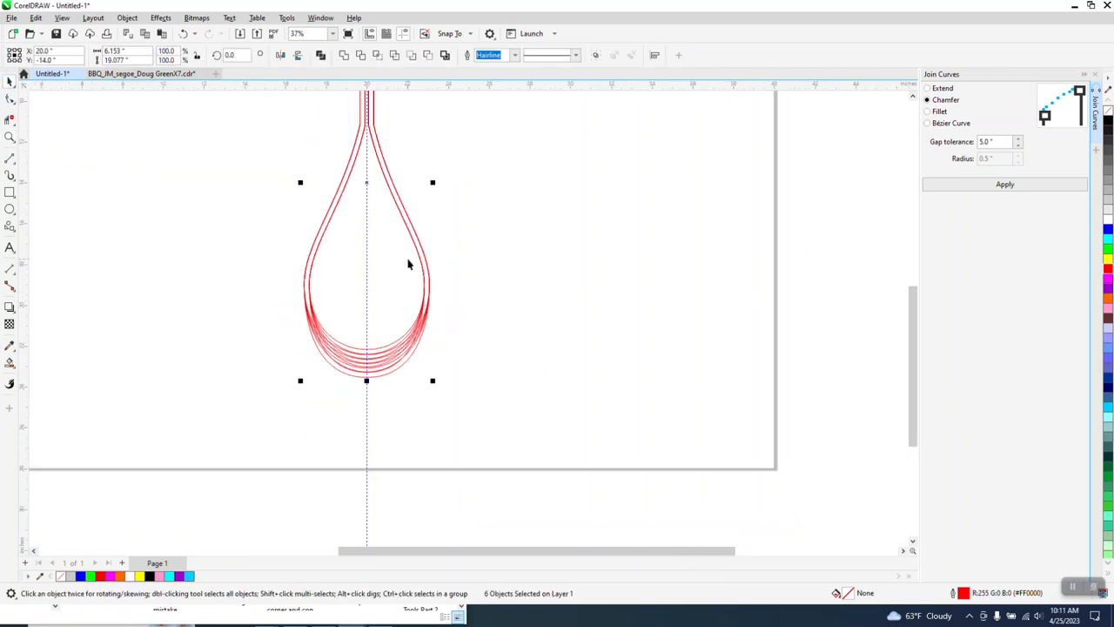
pyautogui.scroll(-2, 419, 293)
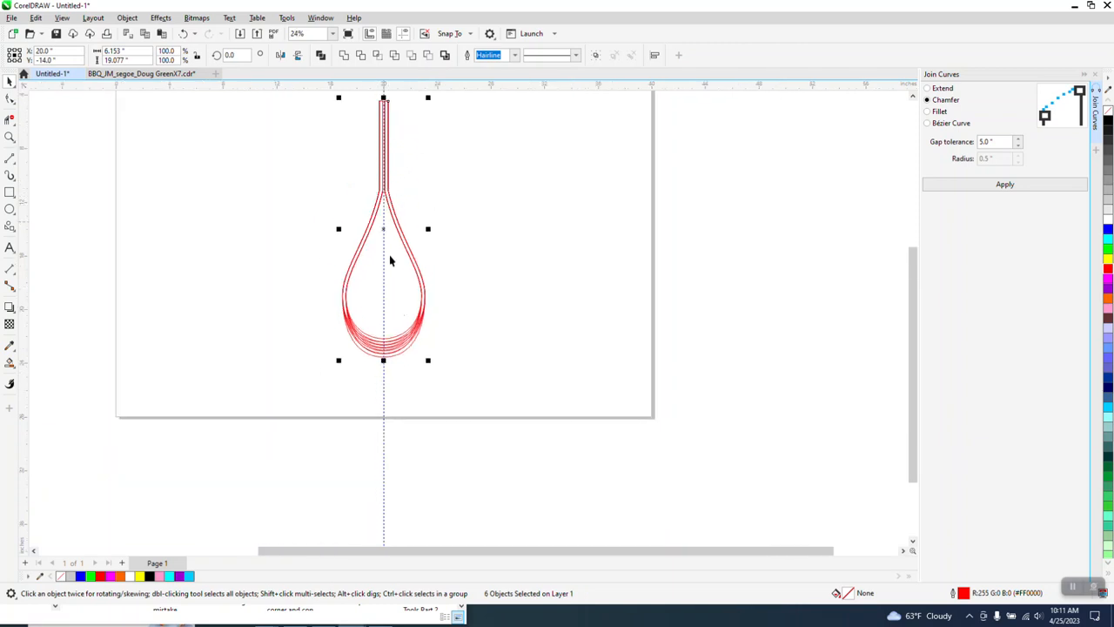
pyautogui.click(9, 137)
pyautogui.moveTo(345, 281); pyautogui.dragTo(570, 388)
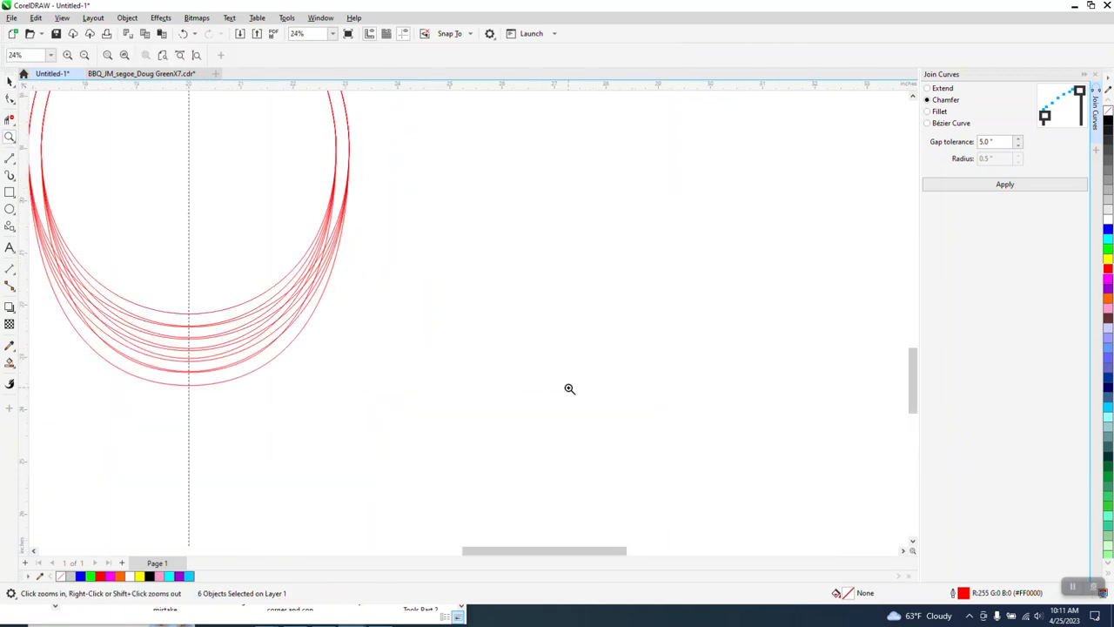
pyautogui.scroll(-5, 569, 389)
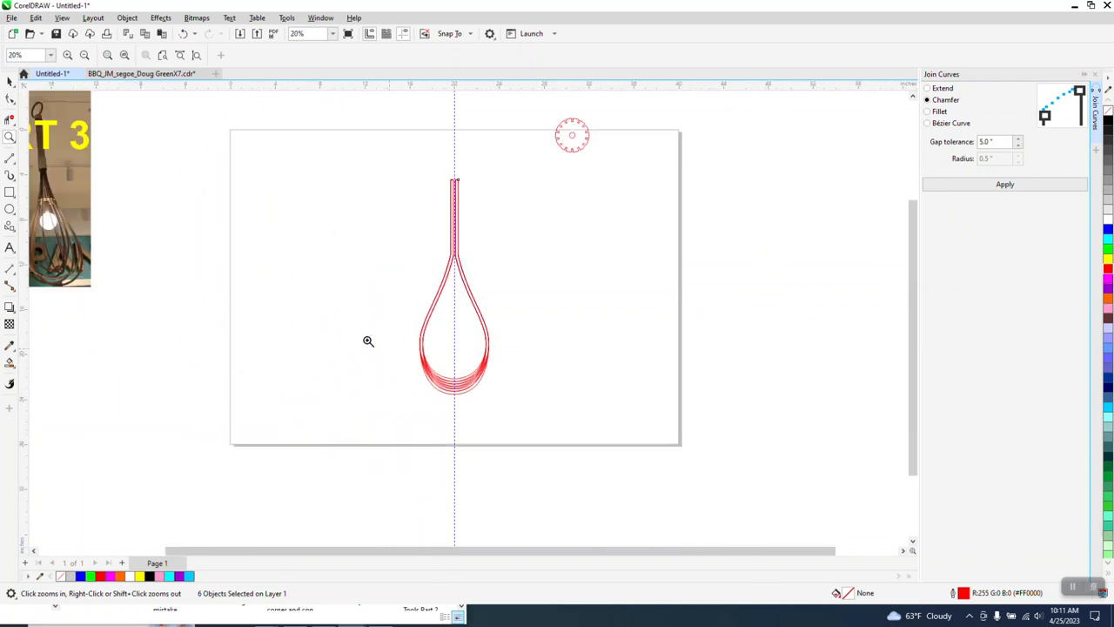